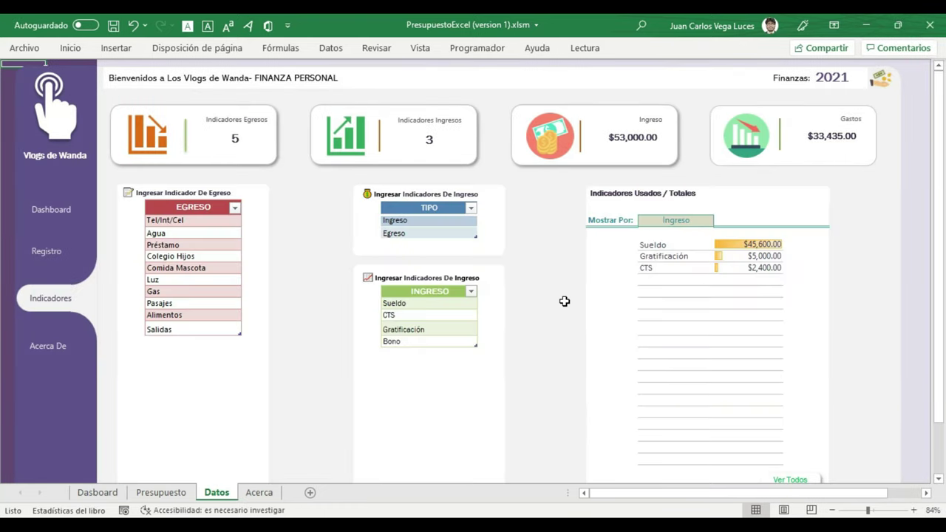
Preview the Dashboard, Registro and Acerca De sheets, ending on the budget register
click(59, 208)
click(51, 250)
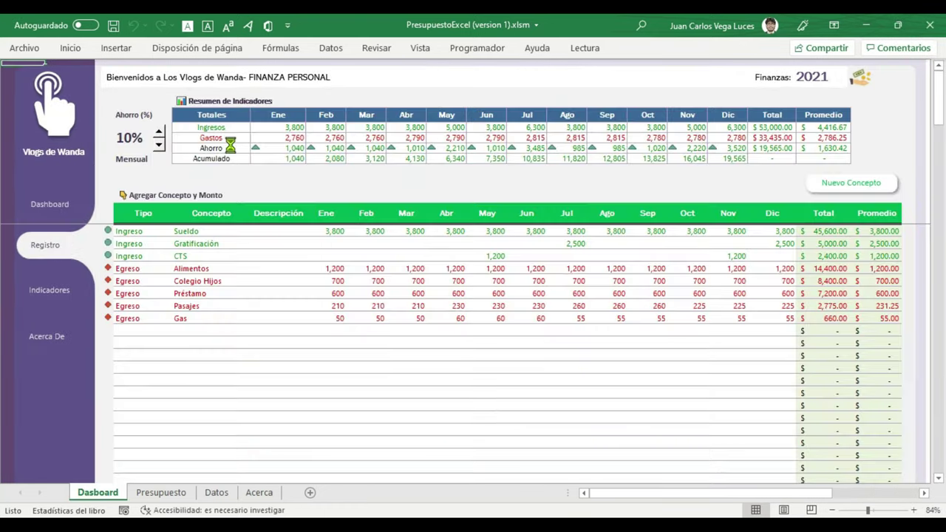
click(63, 347)
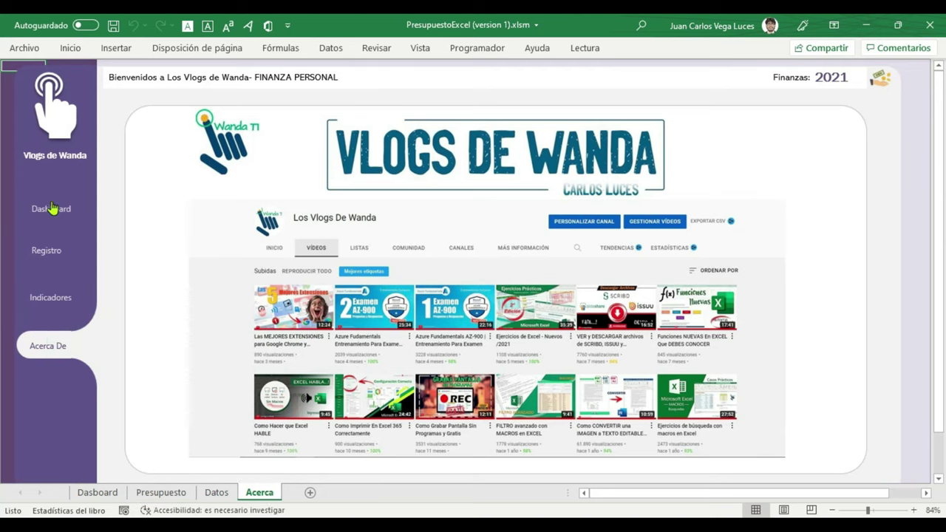
click(46, 205)
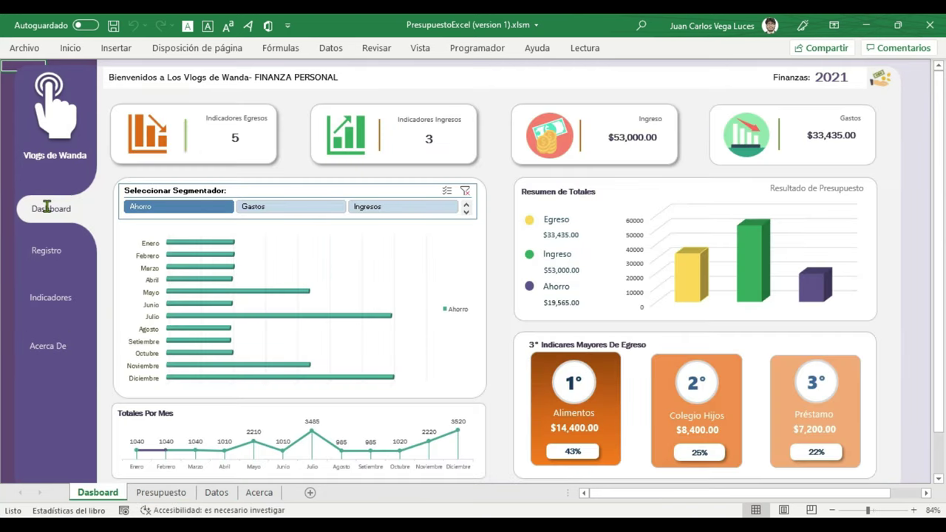
click(46, 250)
Set a new register row's type to Egreso and look at the indicator lists below Bono
click(178, 281)
click(135, 300)
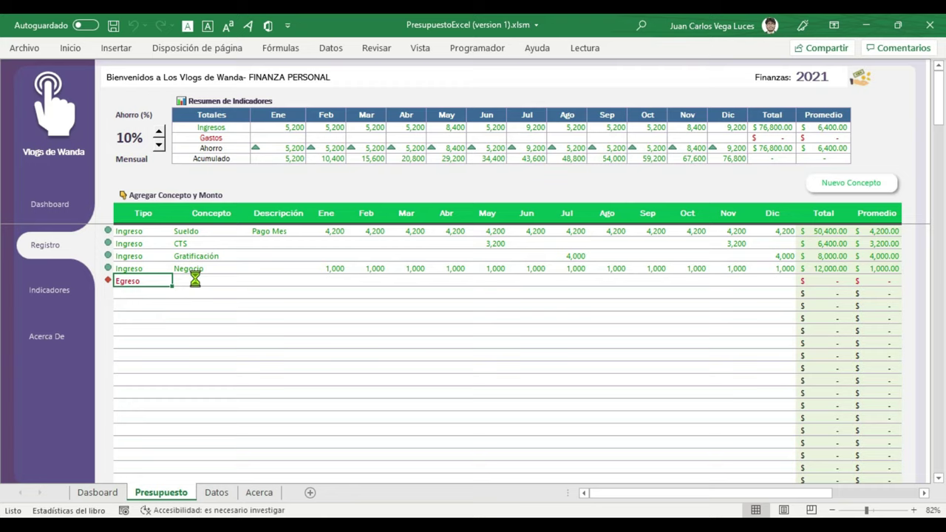
click(253, 281)
click(222, 287)
click(397, 352)
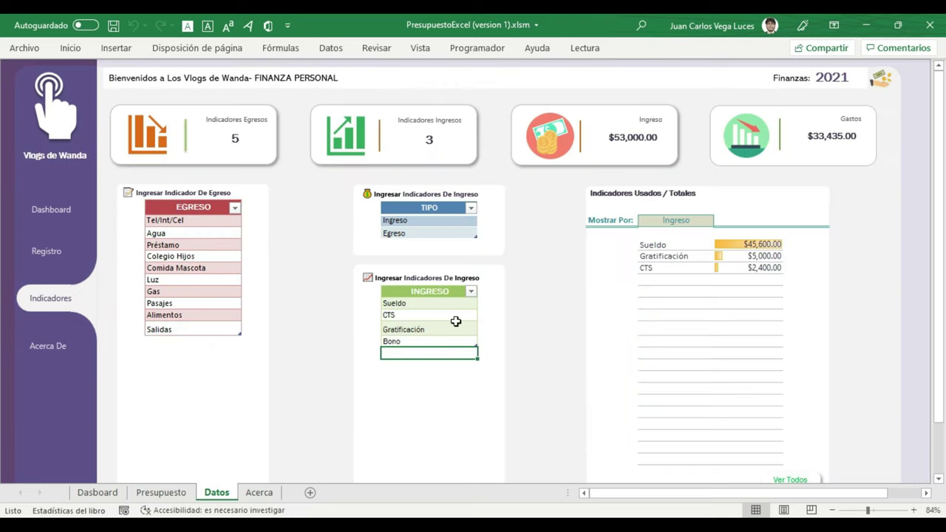
Filter the dashboard charts to Ingresos only, then to Gastos only
click(695, 221)
click(363, 208)
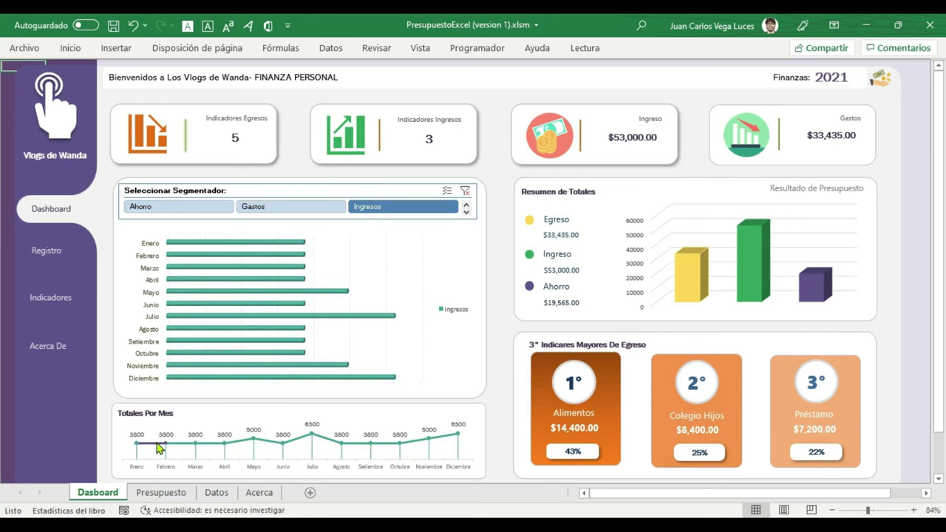
click(270, 207)
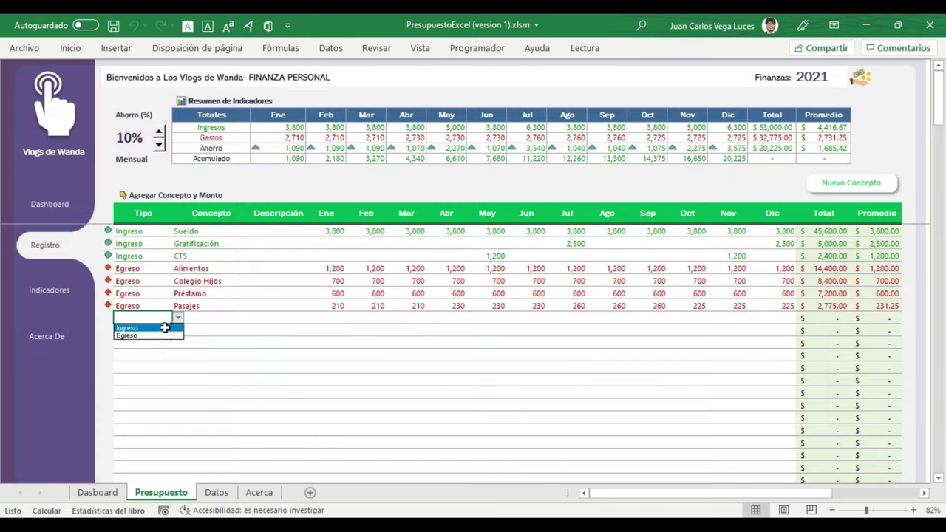
Set the new row's type to Egreso and view its concept choices
click(158, 332)
click(209, 318)
click(255, 318)
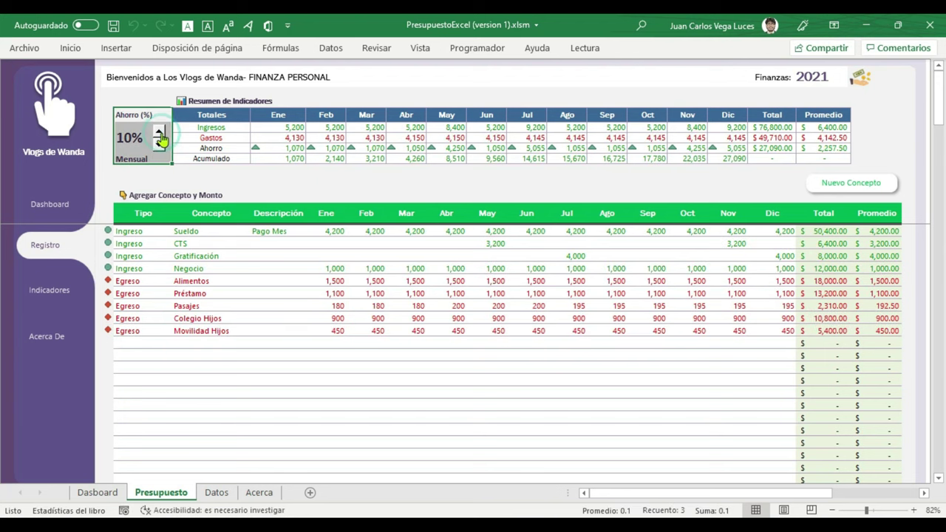
Raise the savings percentage to 17%
double_click(160, 133)
double_click(160, 134)
triple_click(160, 133)
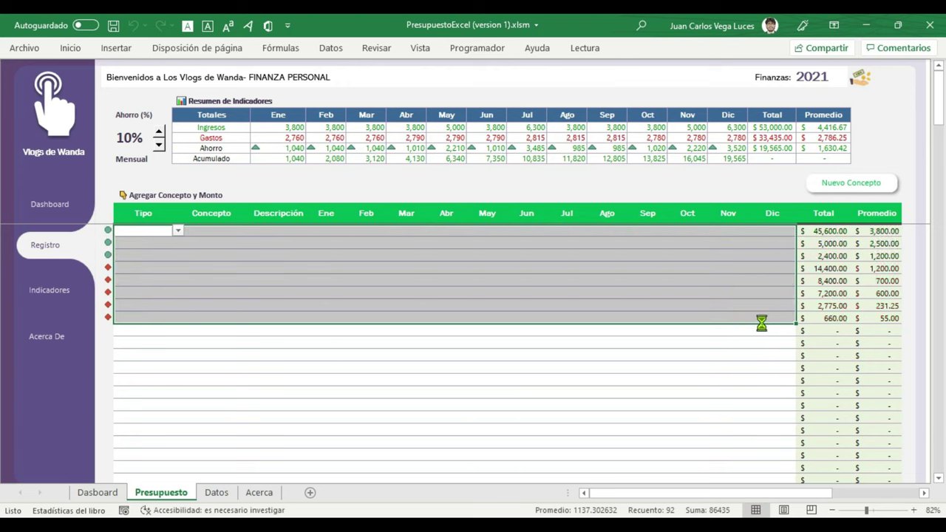
Clear the dashboard chart filter, then revisit the Registro and Acerca De sheets
click(53, 205)
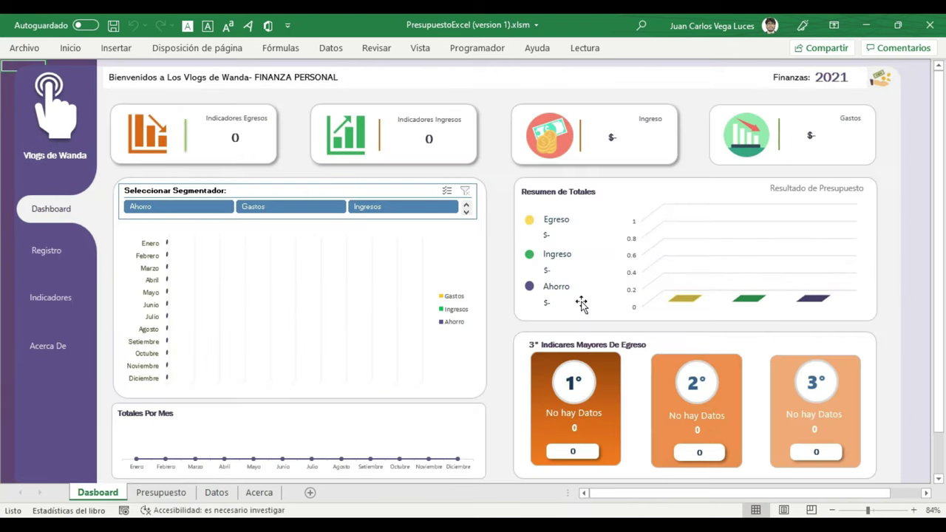
click(465, 191)
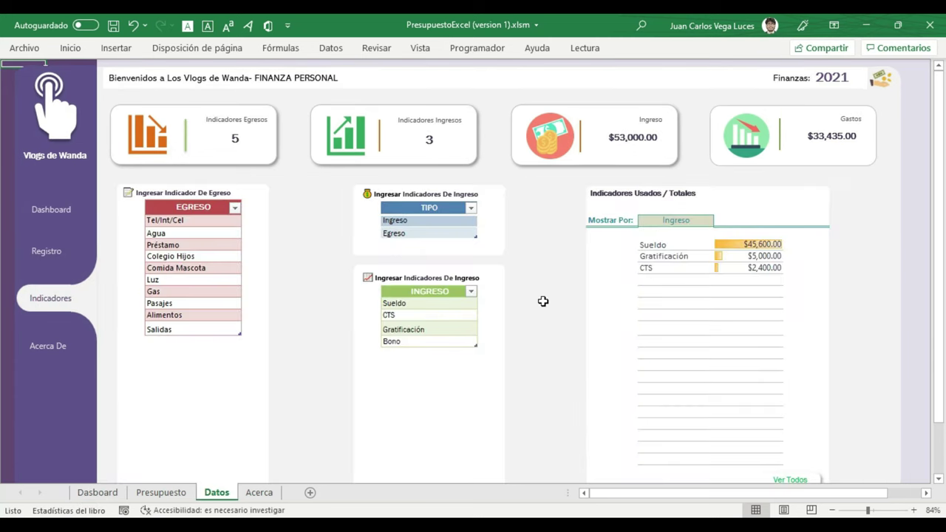
click(58, 207)
click(53, 253)
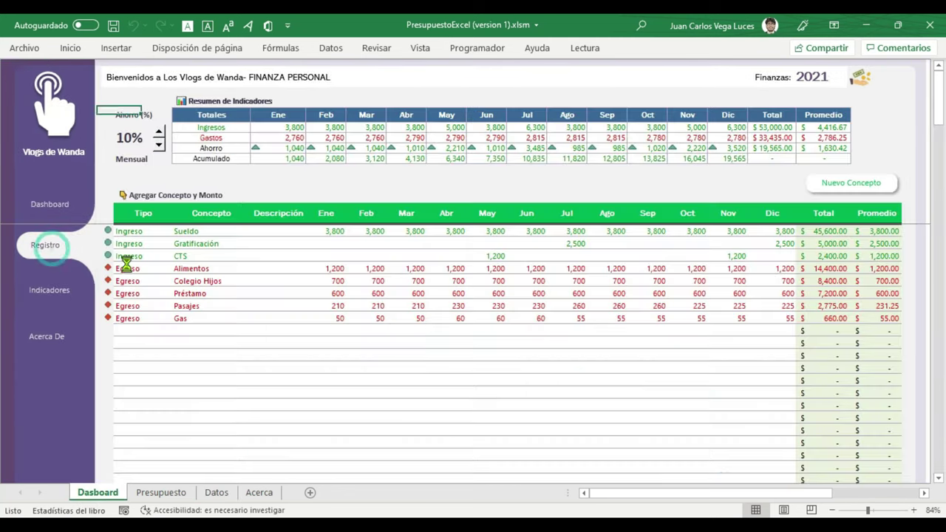
click(72, 339)
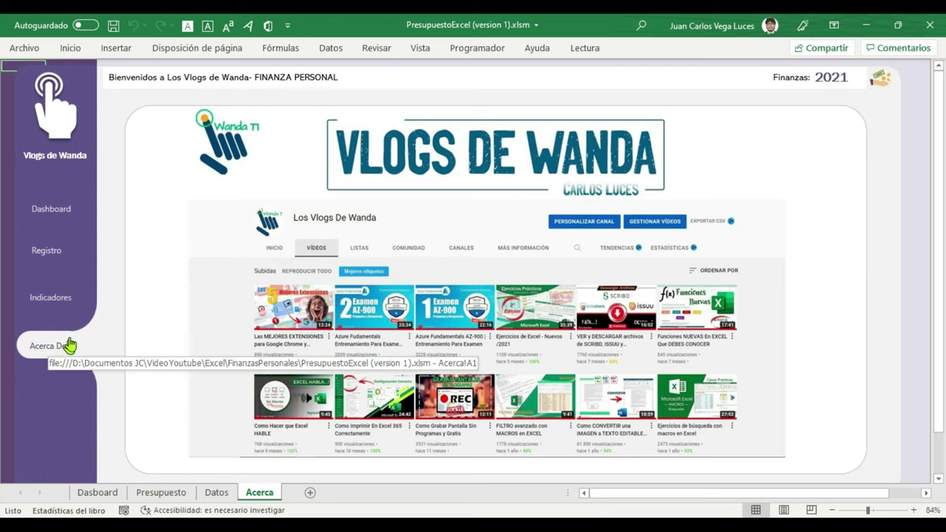
click(50, 212)
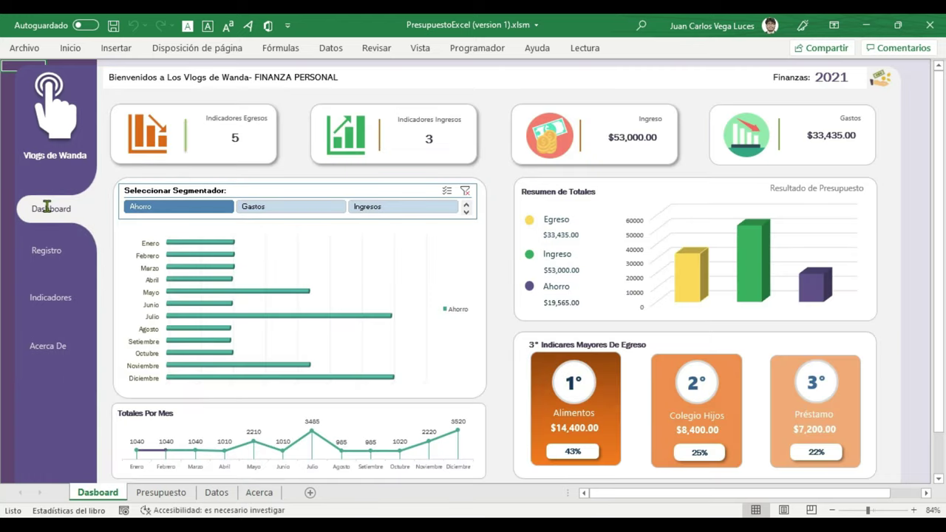
click(46, 247)
Make a new register row Egreso and check the empty slots under Salidas and Bono
click(140, 281)
click(178, 281)
click(139, 301)
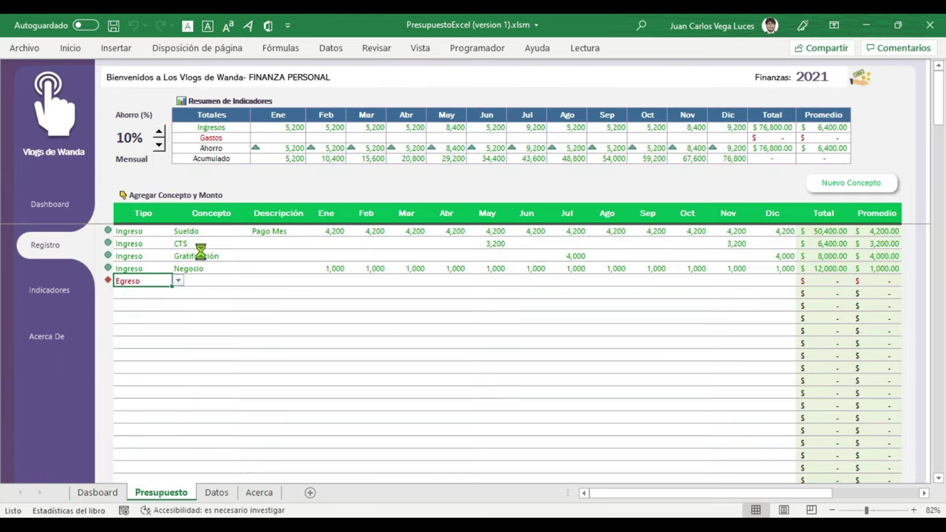
click(195, 281)
click(254, 281)
click(190, 332)
click(399, 353)
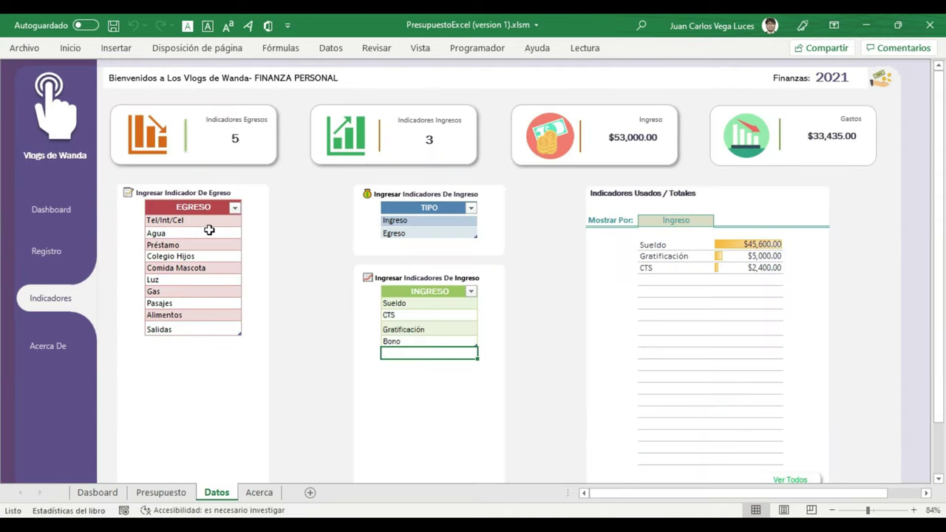
Show Ahorro, Gastos and Ingresos together in the dashboard charts, then return to Registro
key(ctrl+Page_Up)
key(ctrl+Page_Up)
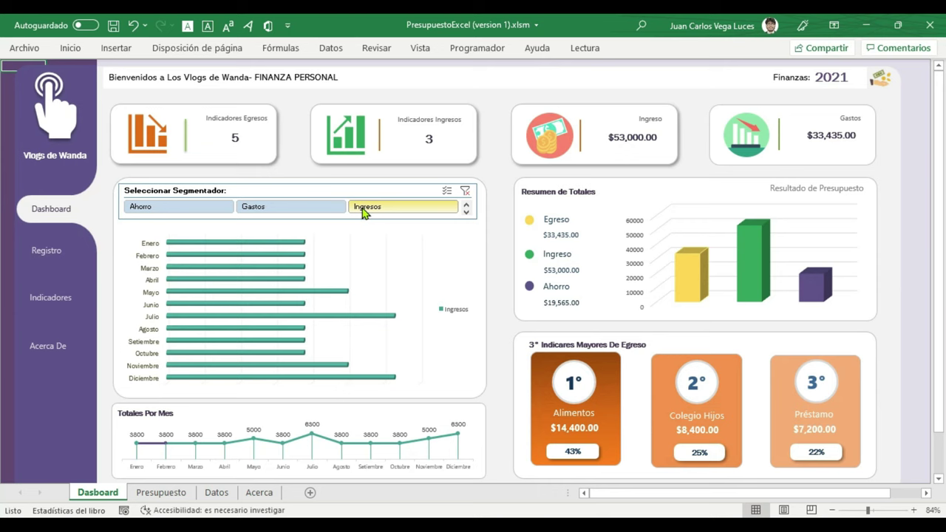
ctrl+click(251, 207)
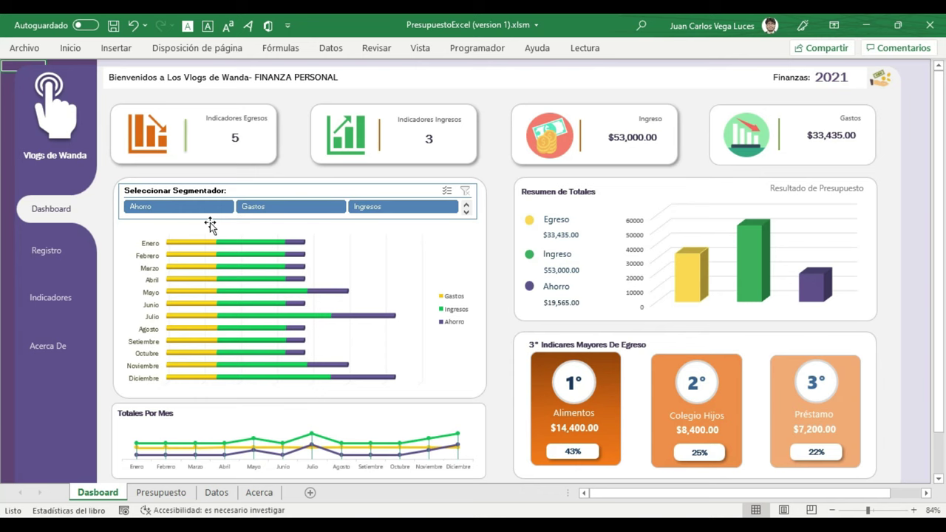
click(52, 251)
click(56, 292)
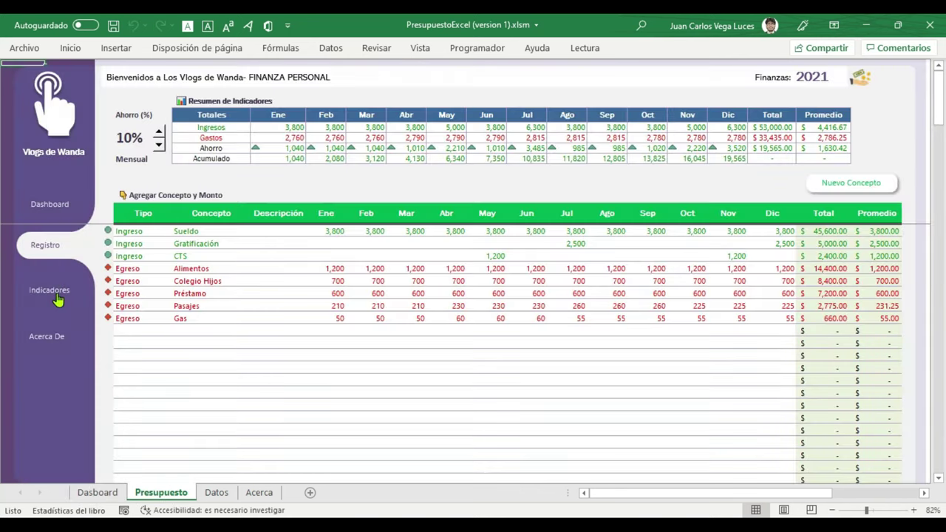
click(51, 255)
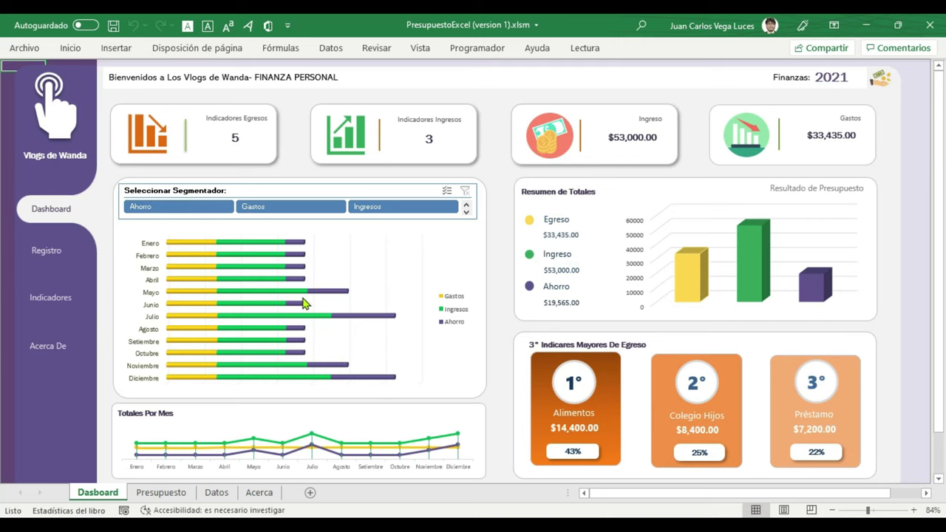
mouse_move(290, 345)
click(219, 211)
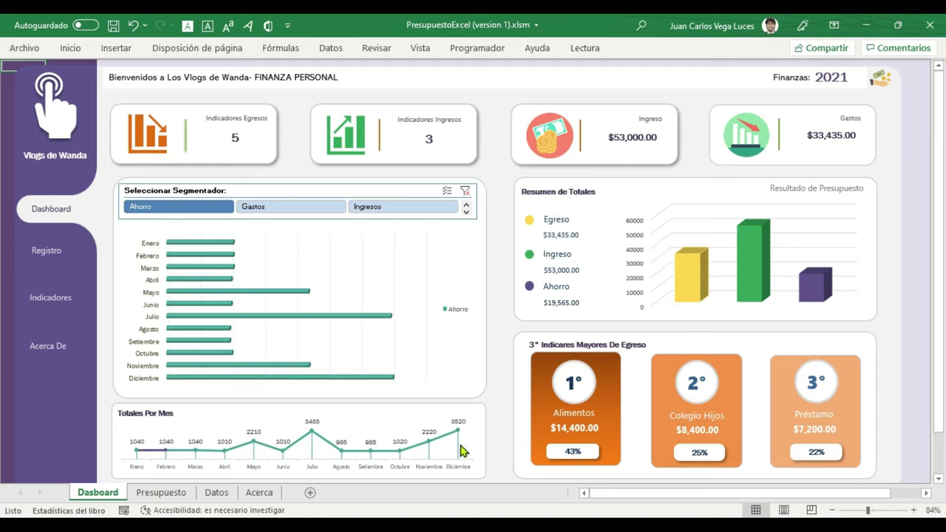
click(273, 209)
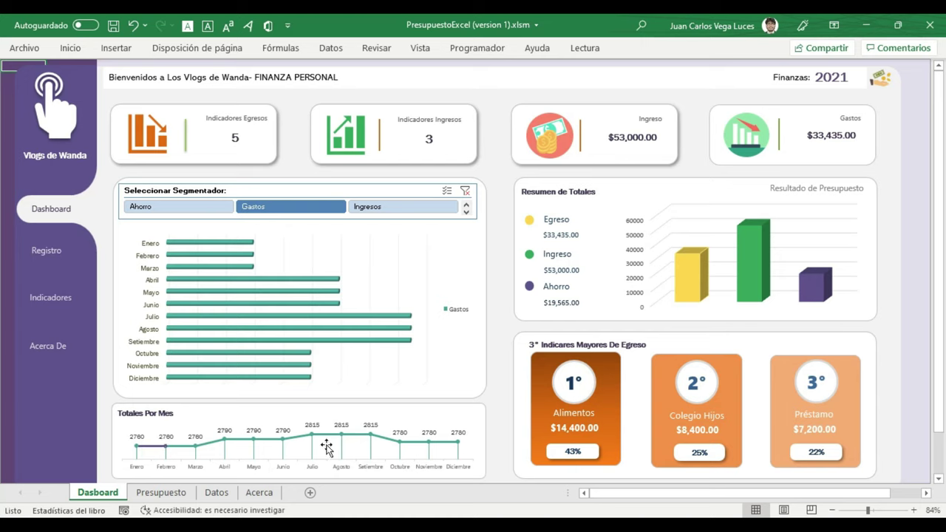
click(405, 210)
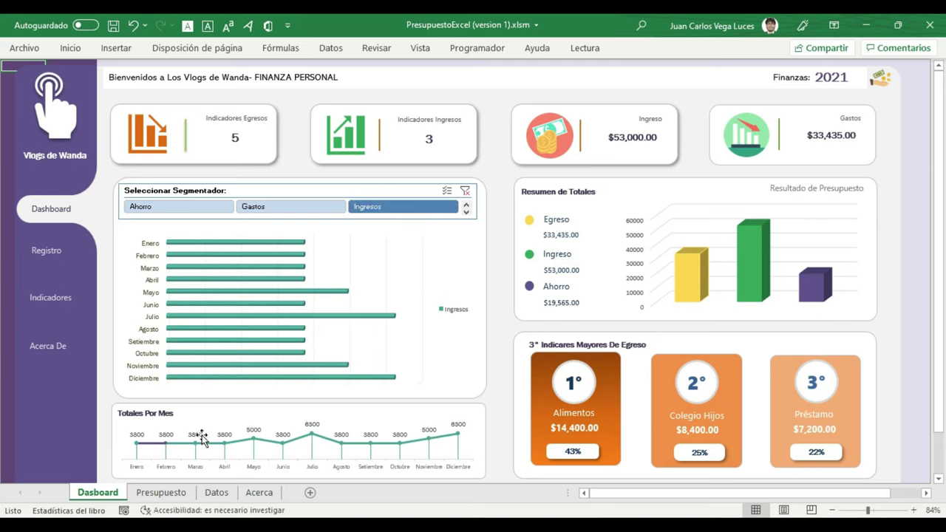
mouse_move(286, 446)
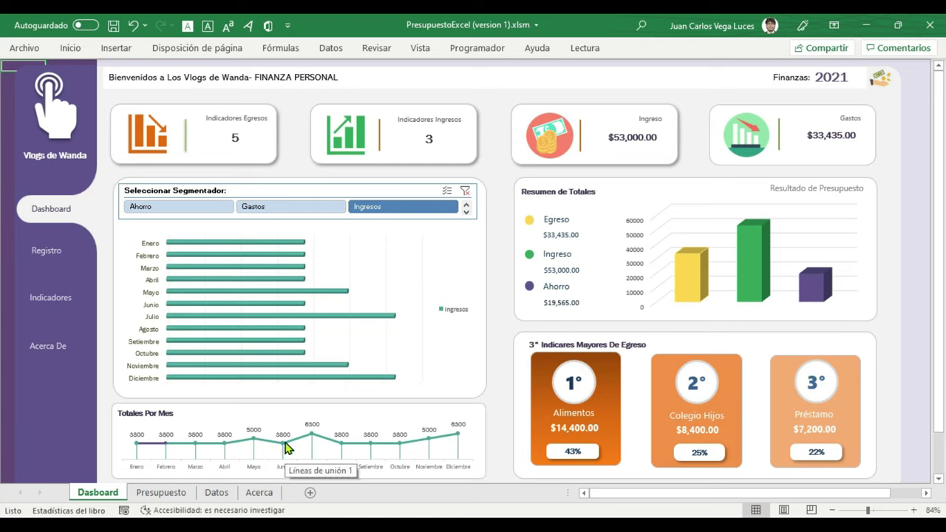
click(465, 192)
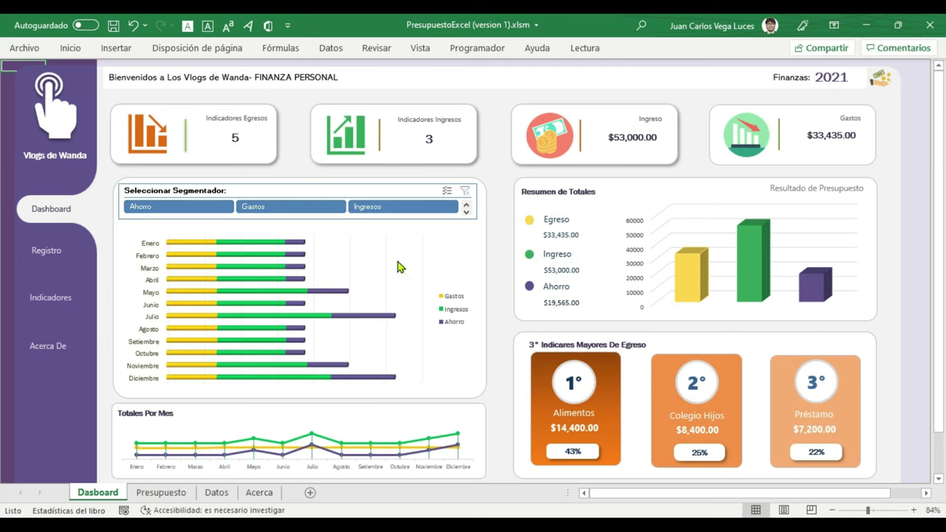
click(52, 249)
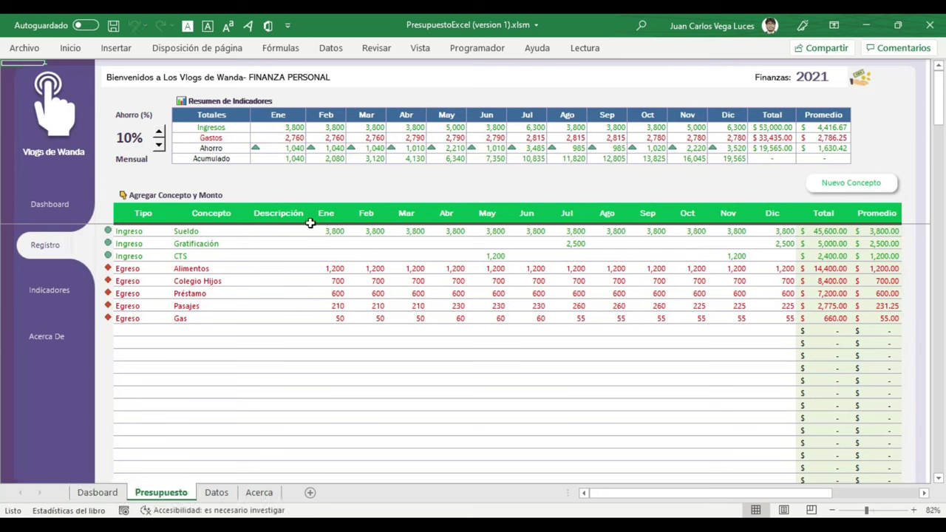
drag(214, 125, 813, 160)
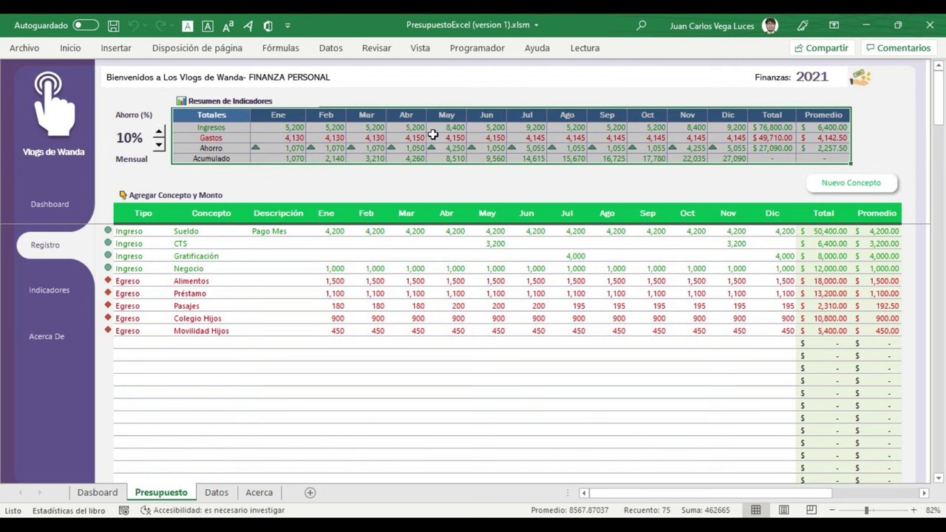
click(266, 126)
drag(275, 115, 272, 157)
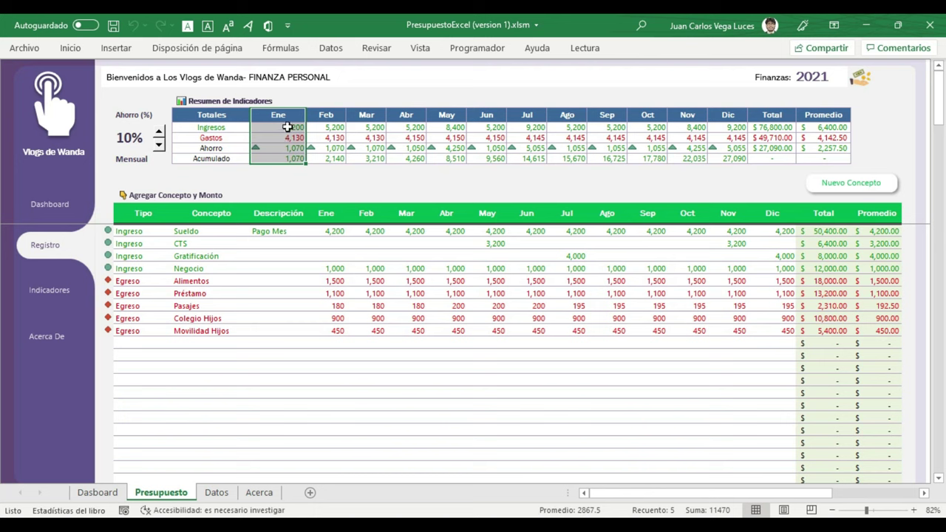
click(287, 127)
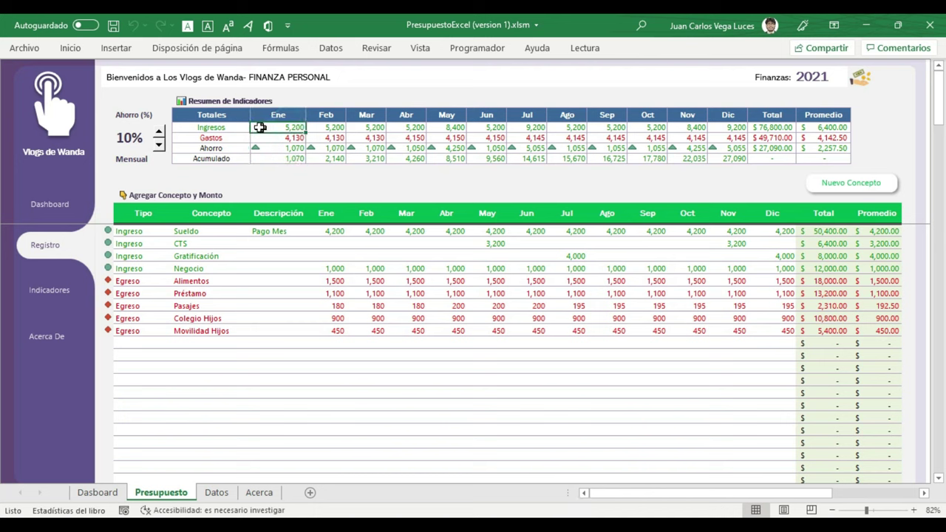
click(227, 127)
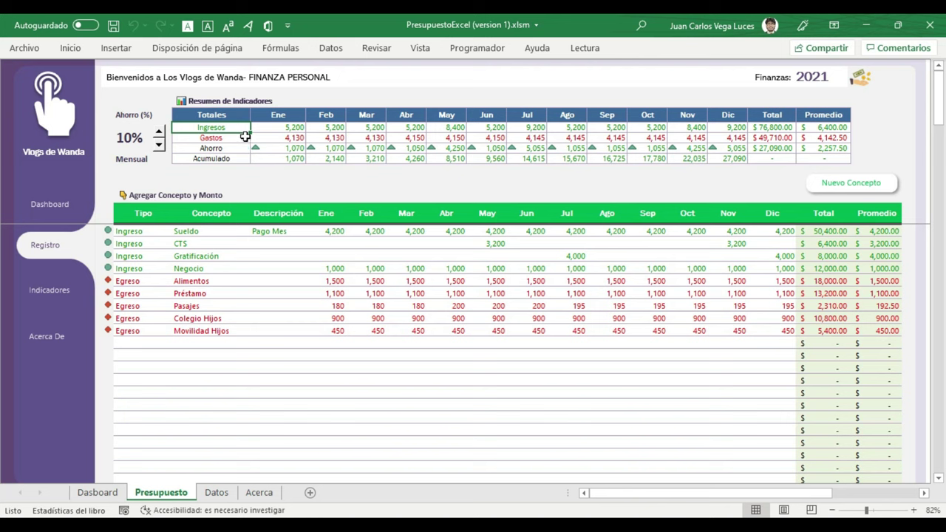
click(275, 139)
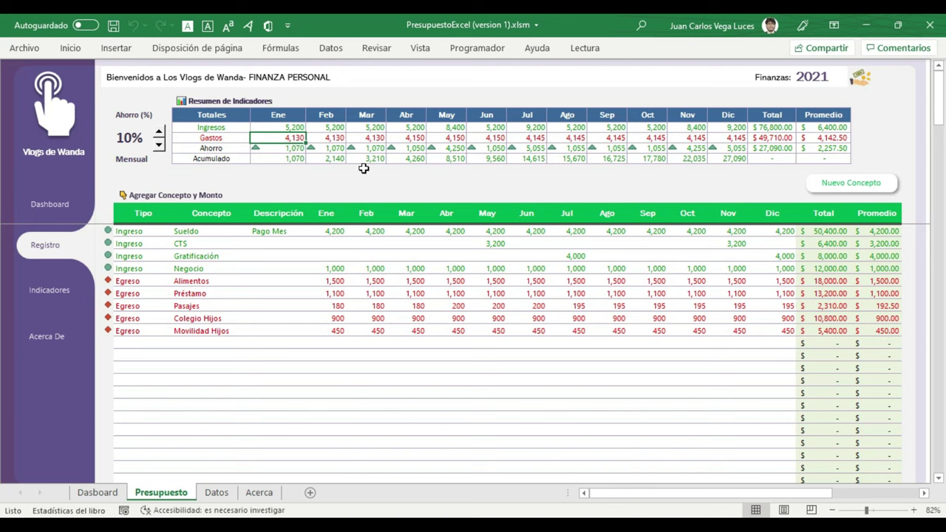
click(280, 149)
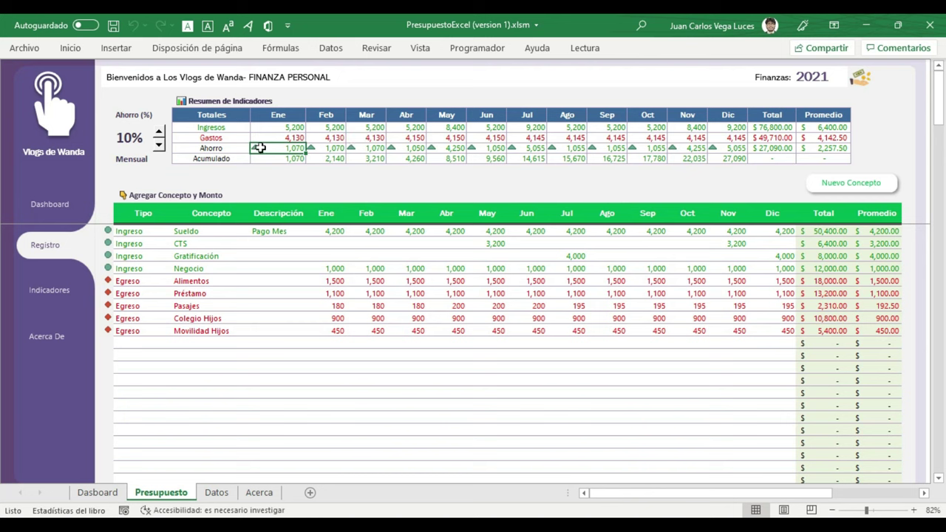
drag(222, 150, 774, 140)
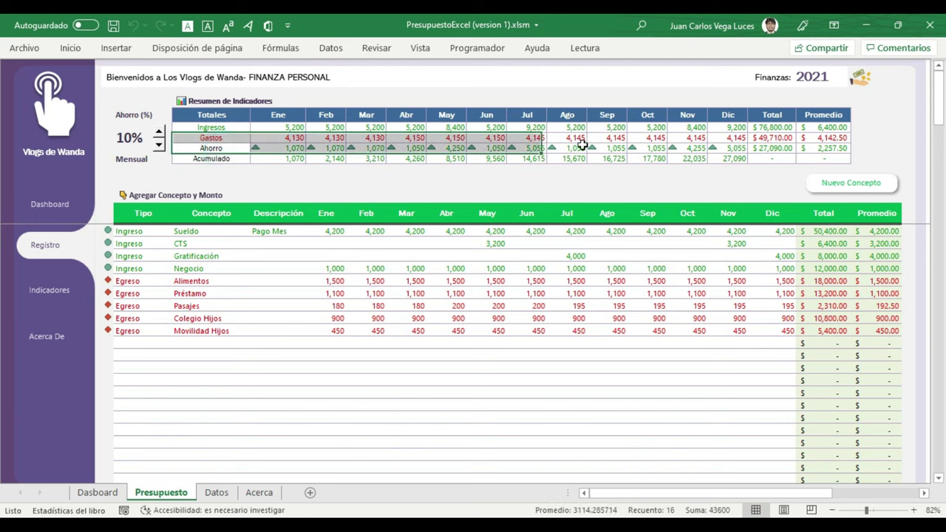
drag(211, 148, 830, 148)
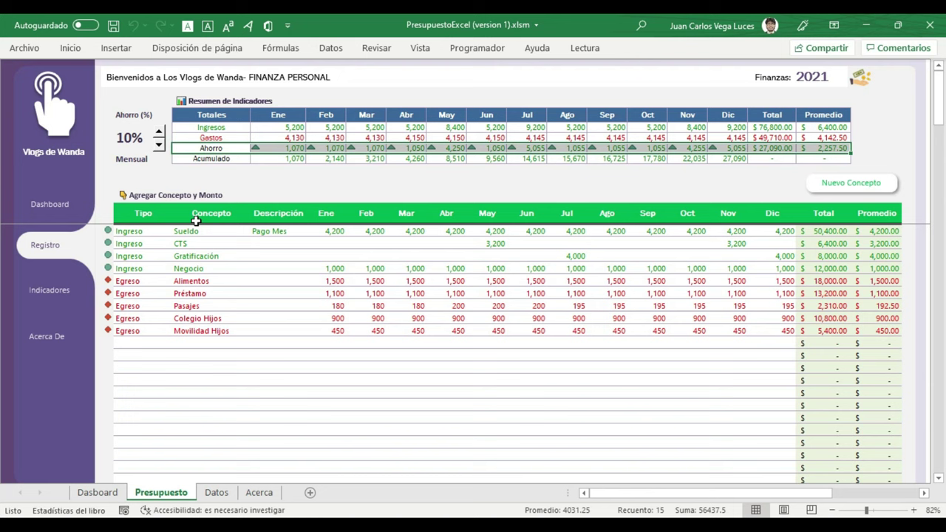
click(127, 142)
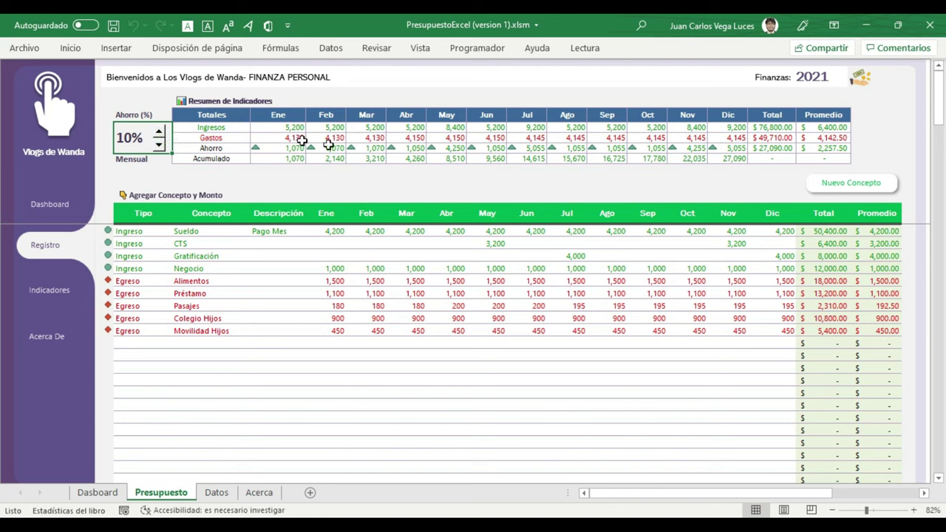
Step the Ahorro (%) savings target up one point at a time from 10% to 22%
drag(279, 147, 733, 148)
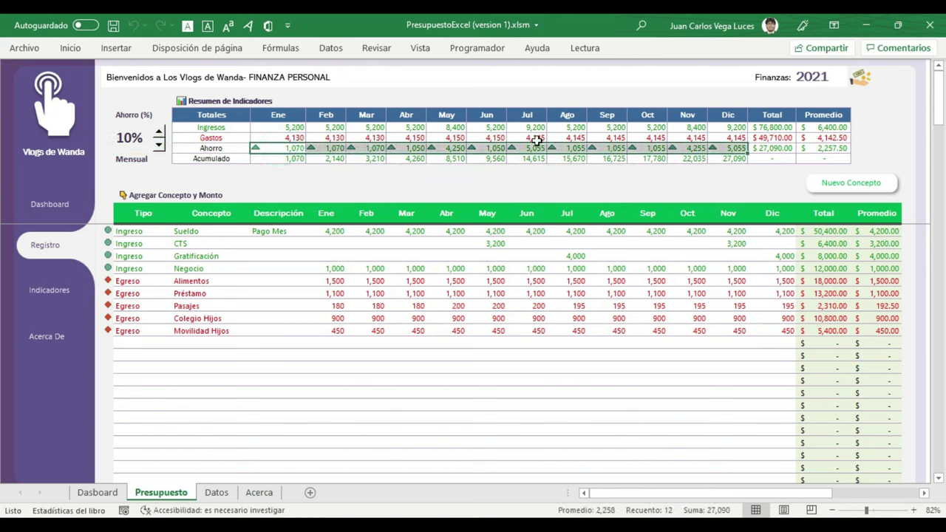
click(158, 132)
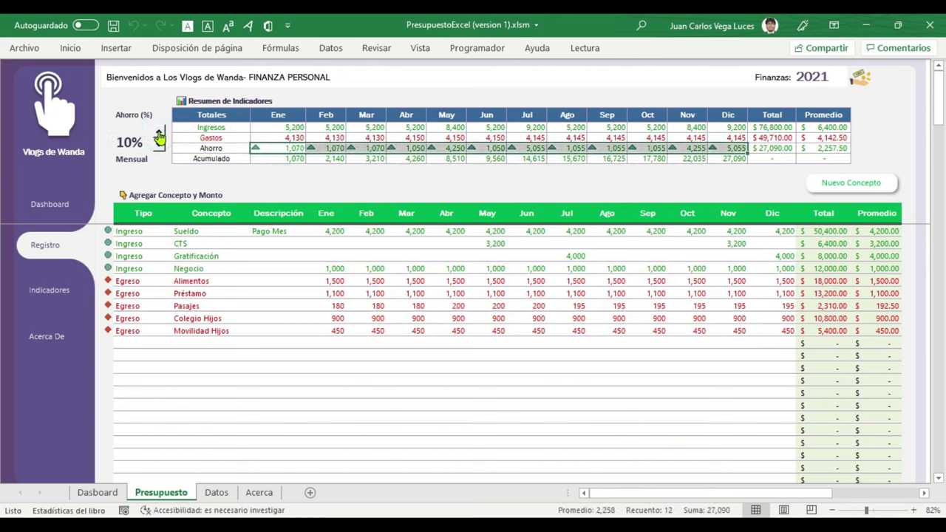
click(159, 135)
click(159, 135)
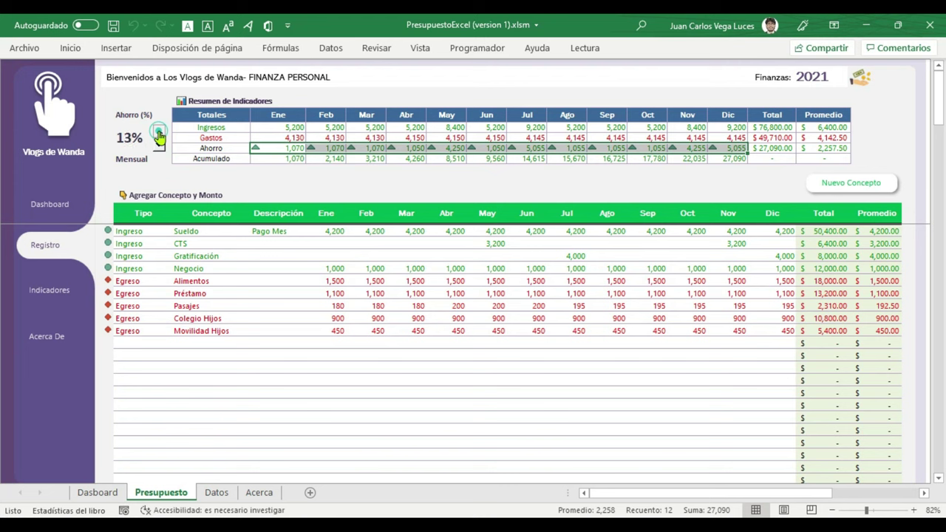
click(159, 135)
click(159, 135)
click(159, 134)
click(159, 135)
click(159, 135)
click(159, 135)
click(158, 134)
click(159, 135)
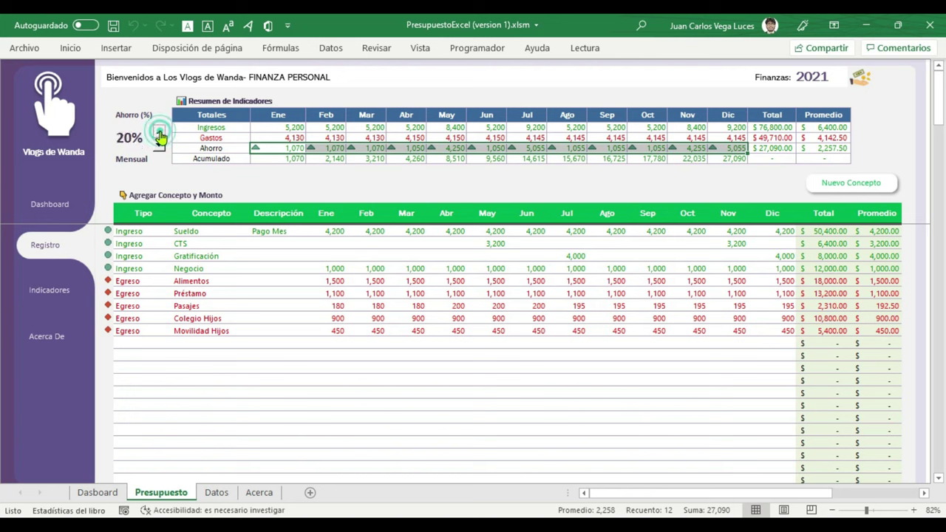
click(158, 135)
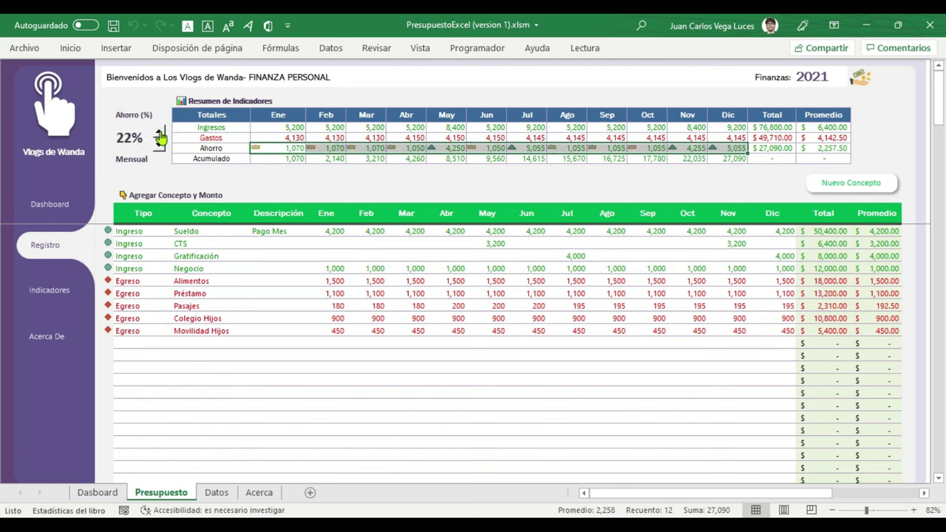
Inspect the January Acumulado and Ahorro cells, then open the Indicadores sheet
click(294, 159)
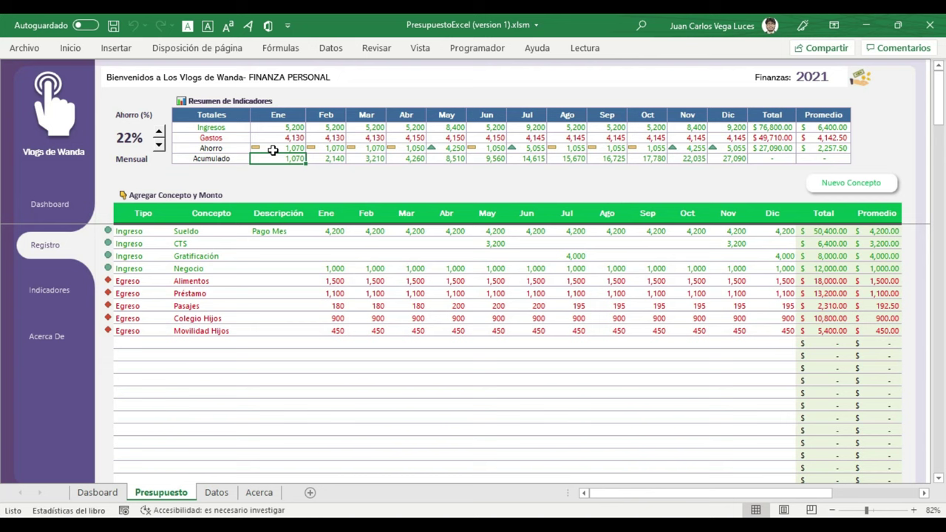
click(276, 147)
click(139, 142)
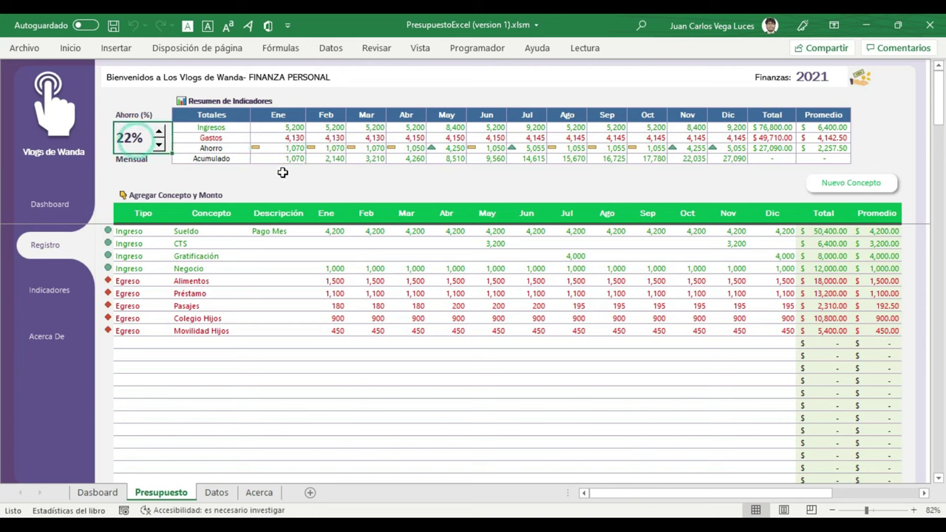
click(284, 150)
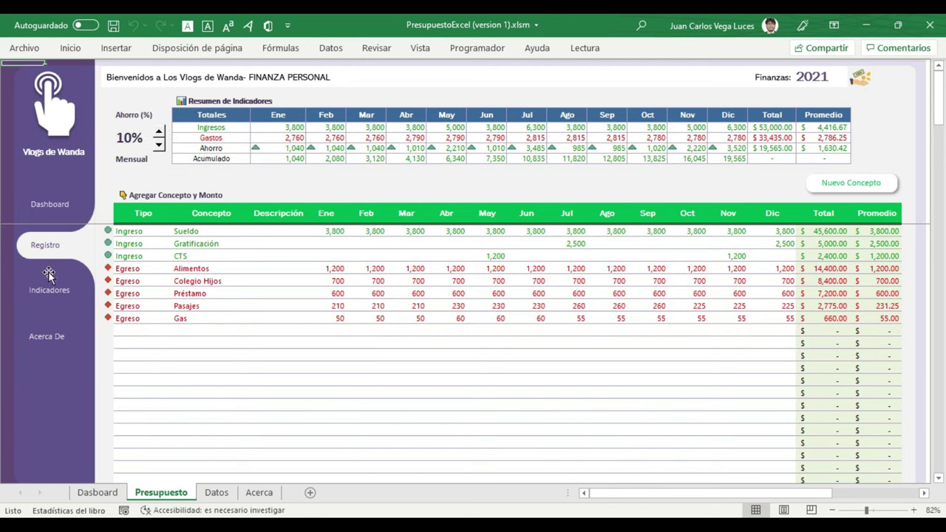
click(61, 303)
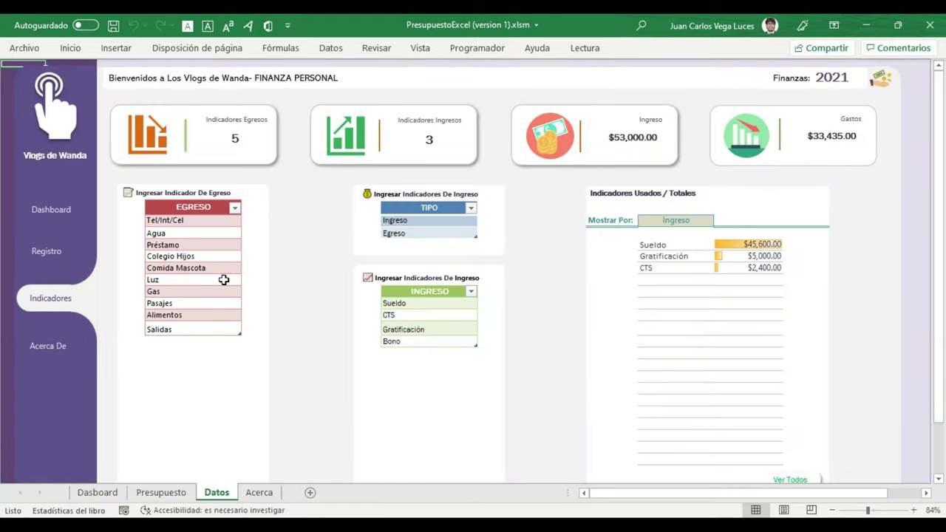
Set the Mostrar Por filter to Egreso to show expense totals, then open the Dashboard
click(190, 340)
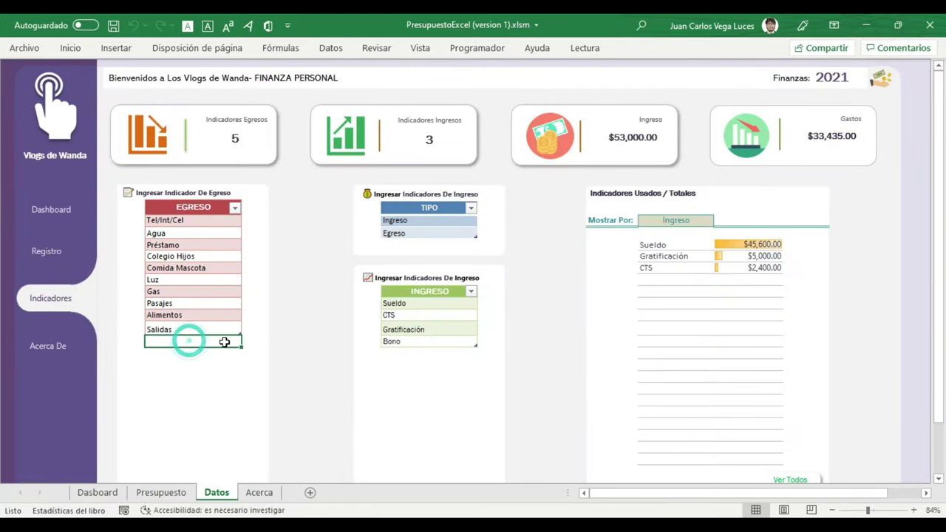
click(396, 353)
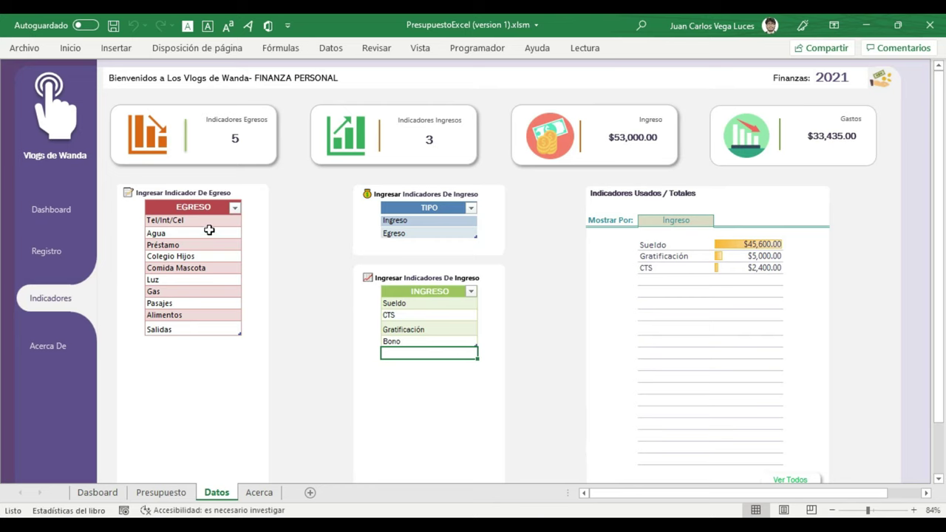
click(695, 220)
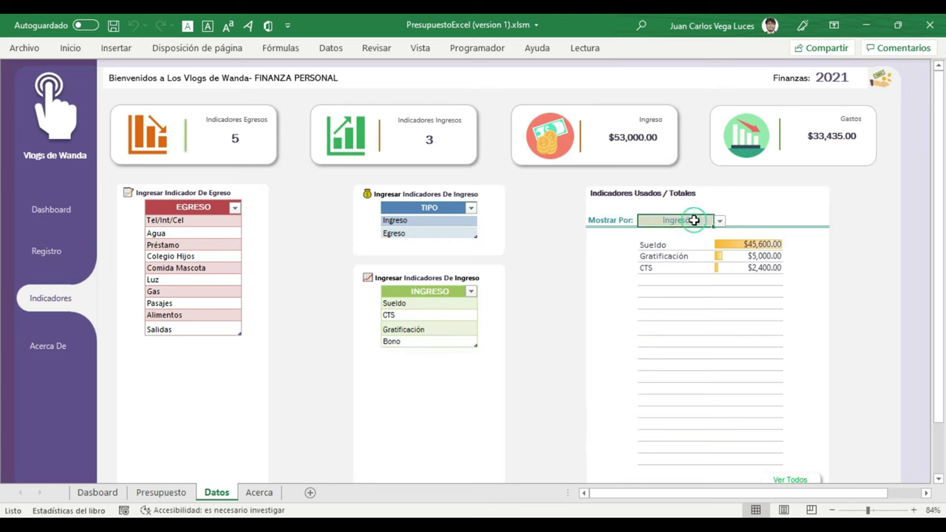
click(719, 221)
click(688, 233)
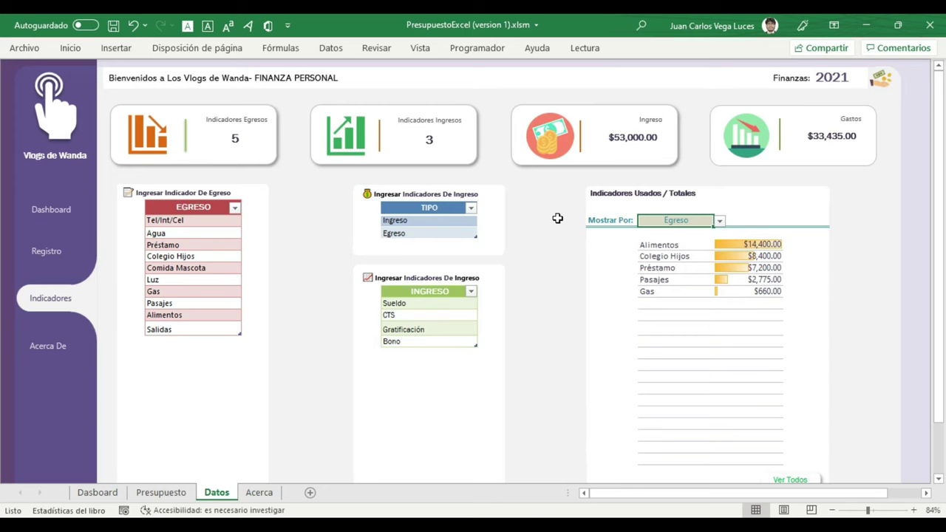
click(52, 212)
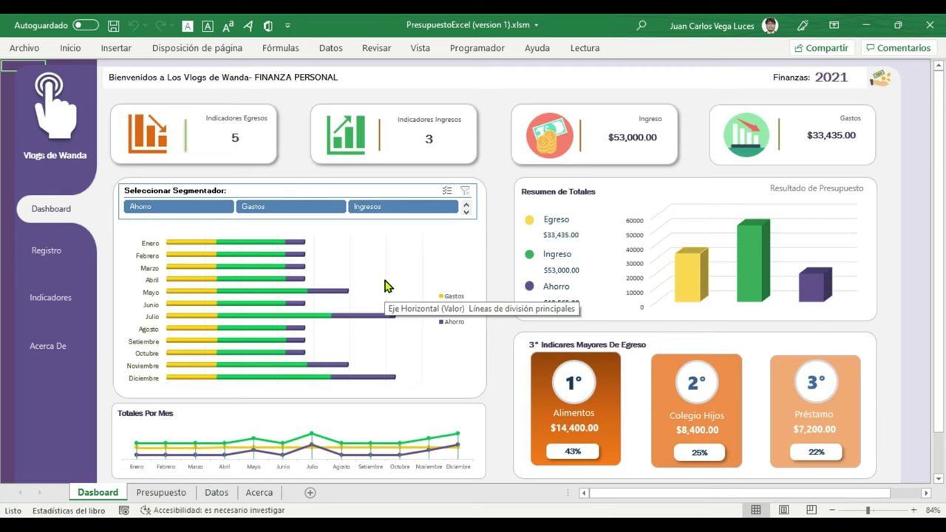
Delete every register row from Ingreso Sueldo through Dic Gas and confirm the dashboard is empty
click(49, 255)
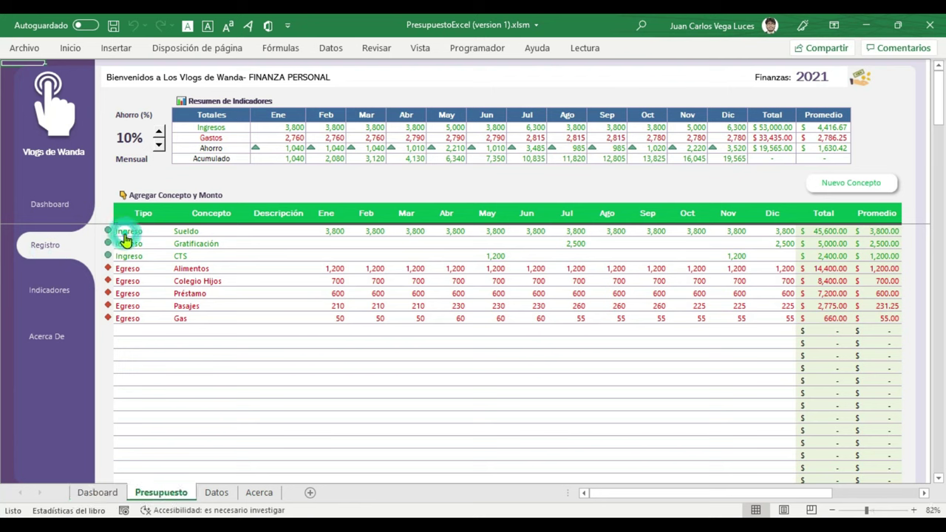
drag(125, 230, 778, 328)
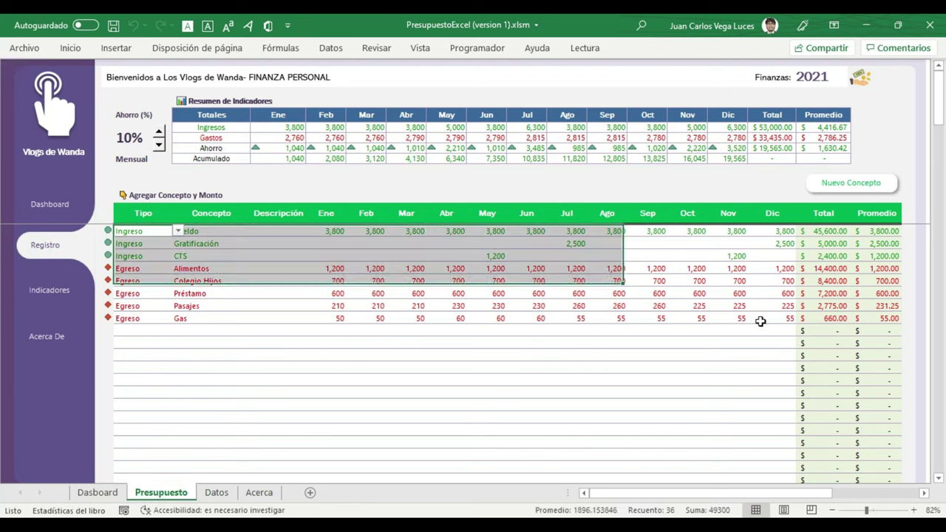
key(Delete)
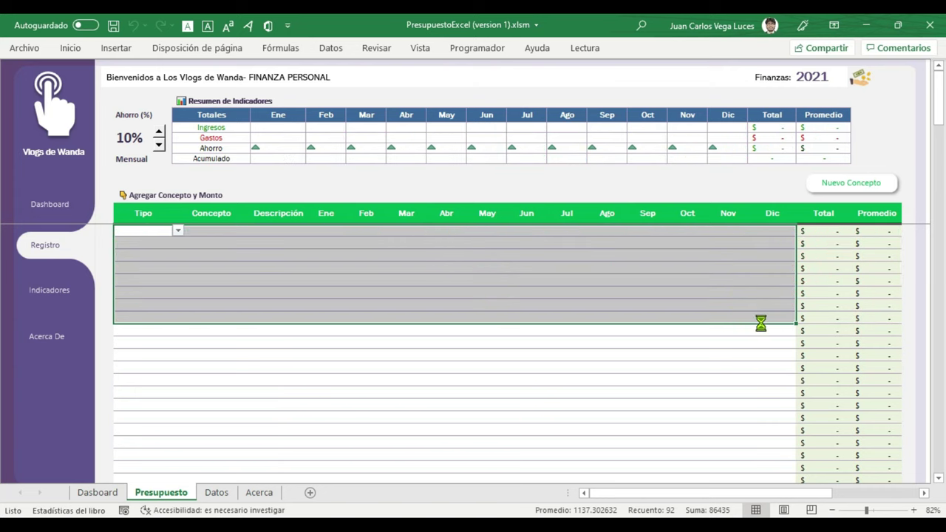
click(54, 210)
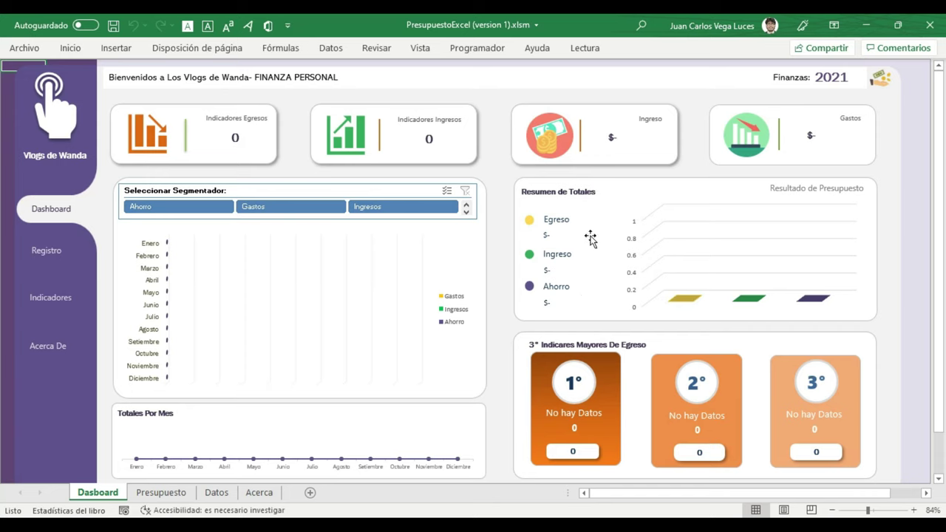
click(49, 257)
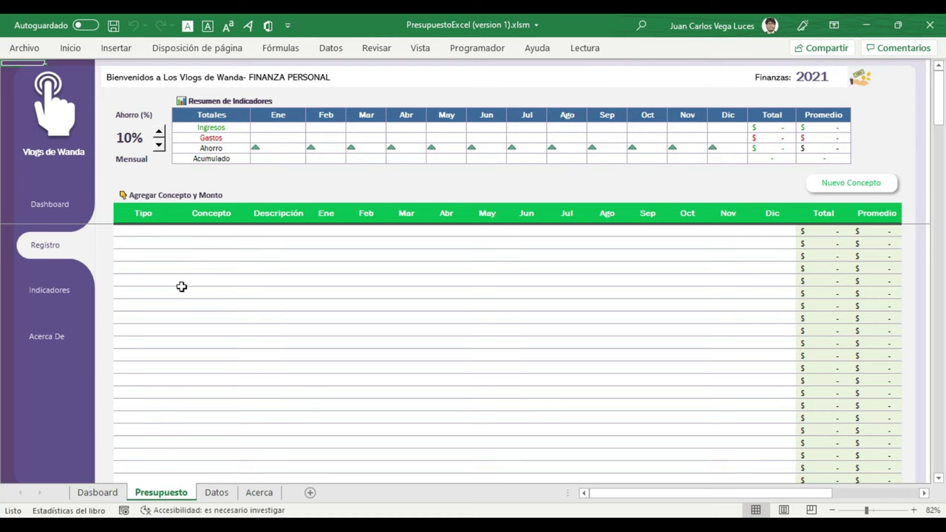
Try the first row's type as Ingreso, then Egreso, and look through the expense concepts
click(146, 232)
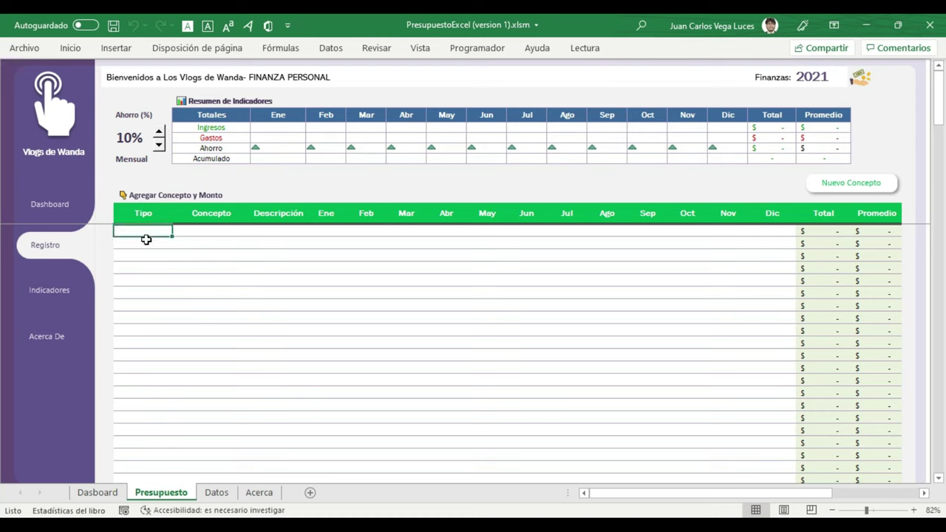
click(177, 231)
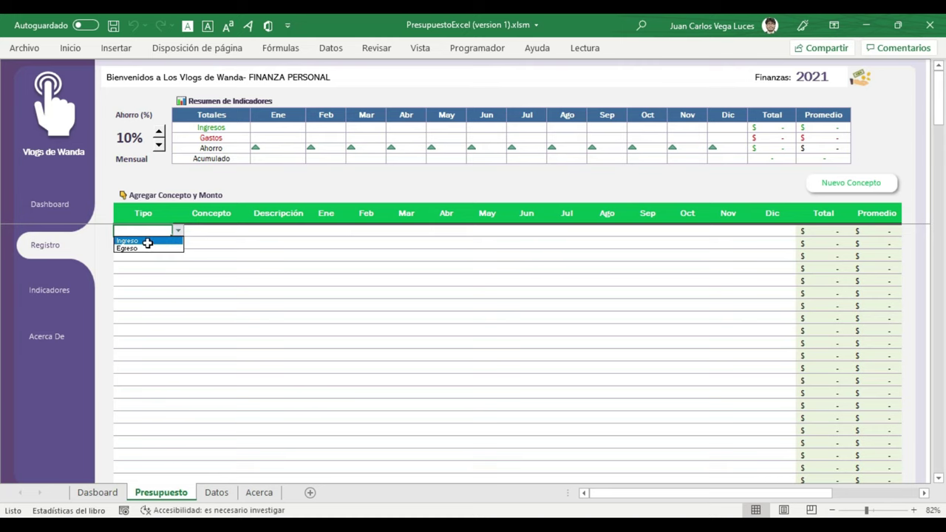
click(148, 243)
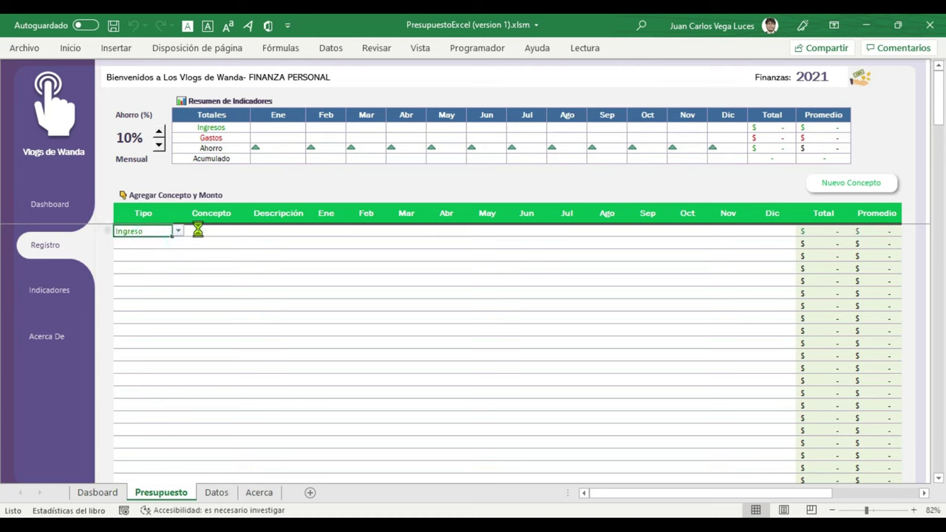
click(226, 232)
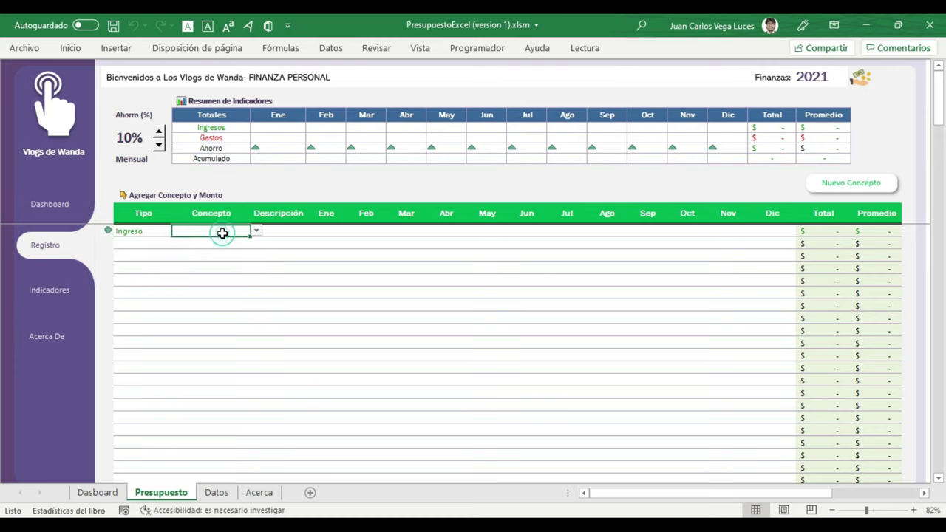
click(255, 231)
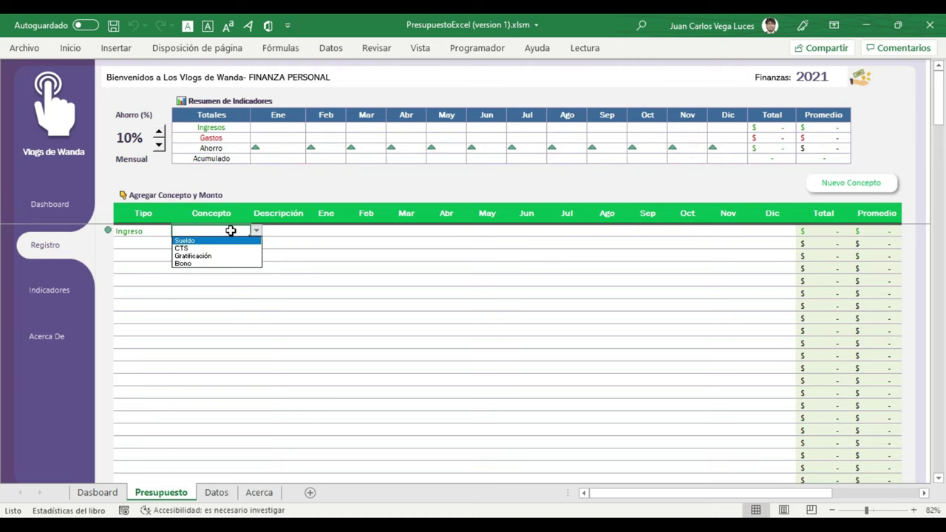
click(160, 230)
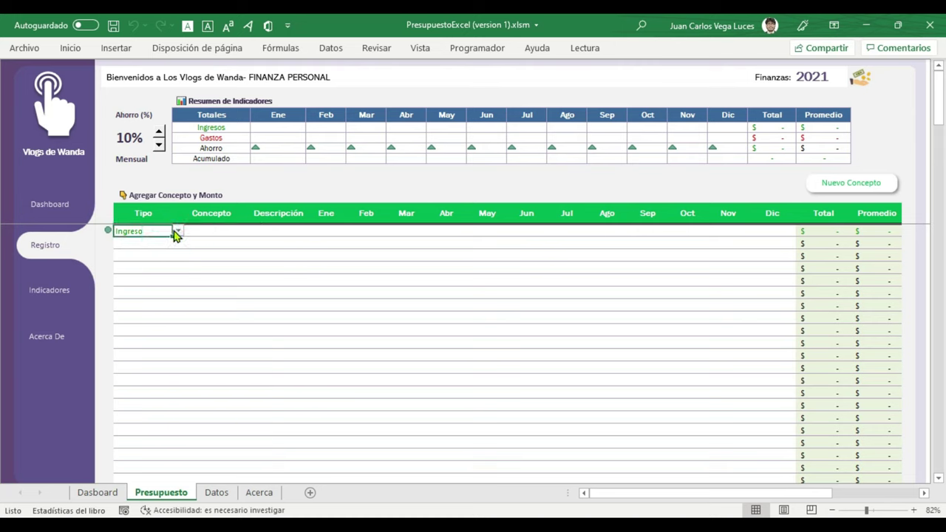
click(178, 231)
click(159, 249)
click(210, 232)
click(256, 230)
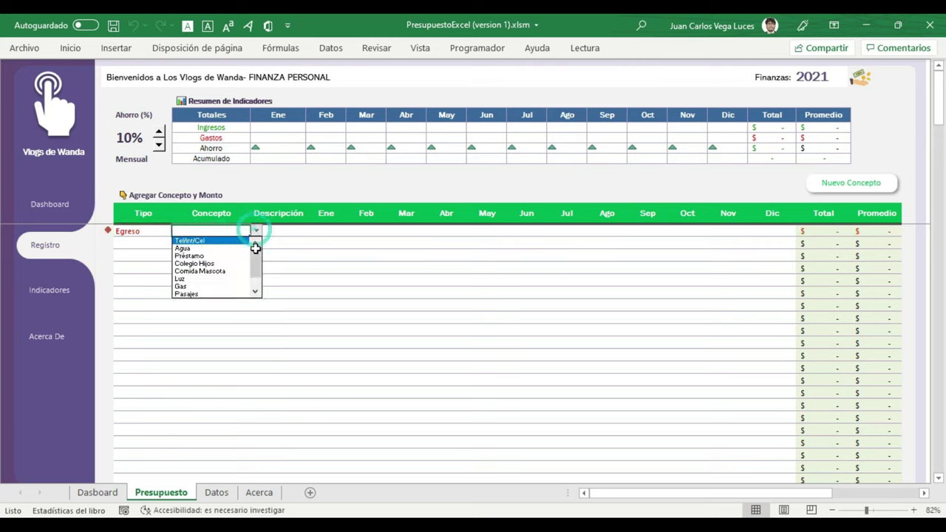
click(256, 291)
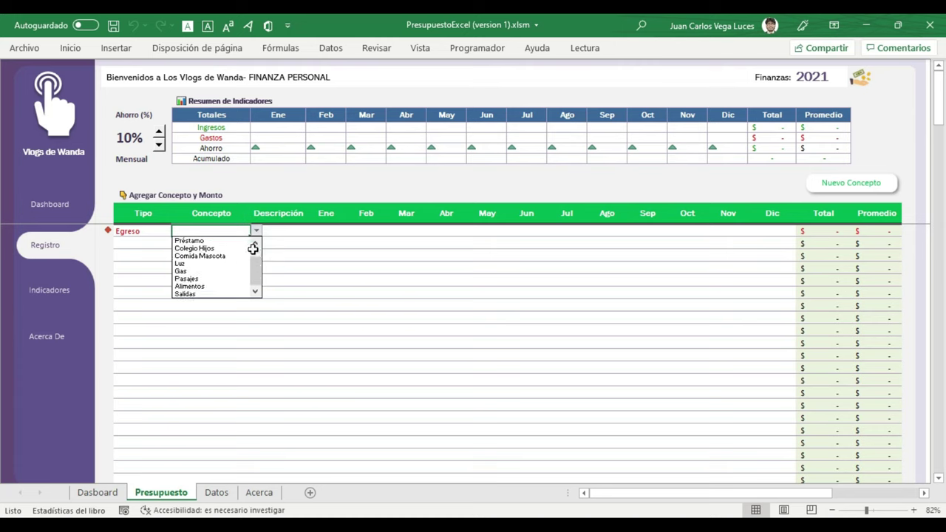
Set the first row back to Ingreso and pick Sueldo as its concept
click(152, 232)
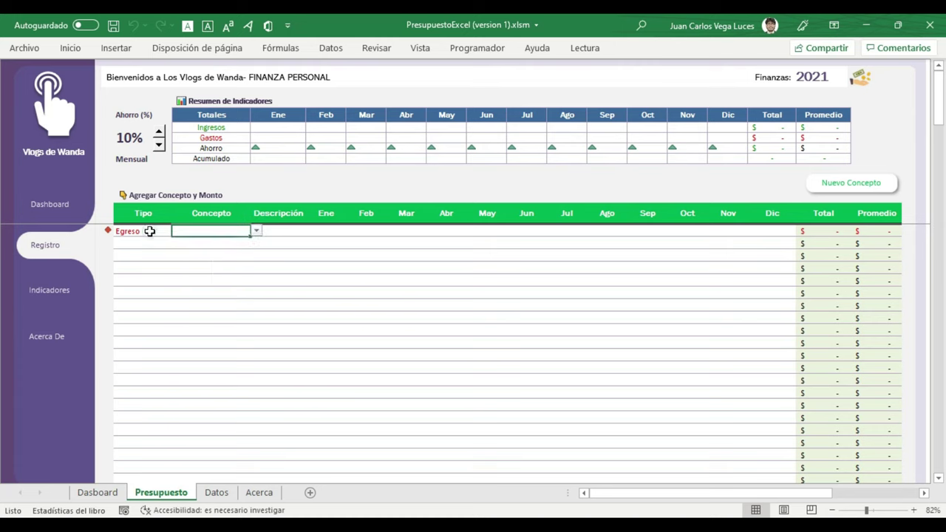
click(152, 234)
click(178, 232)
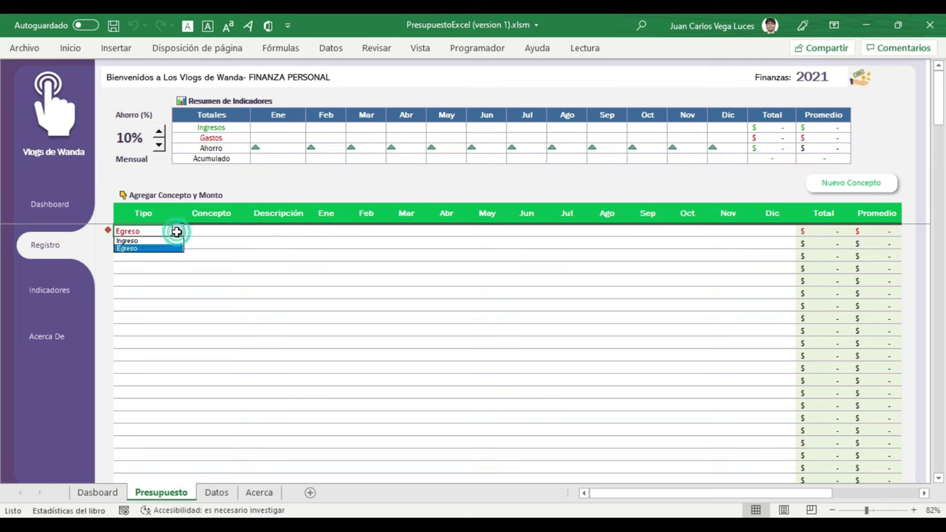
click(161, 247)
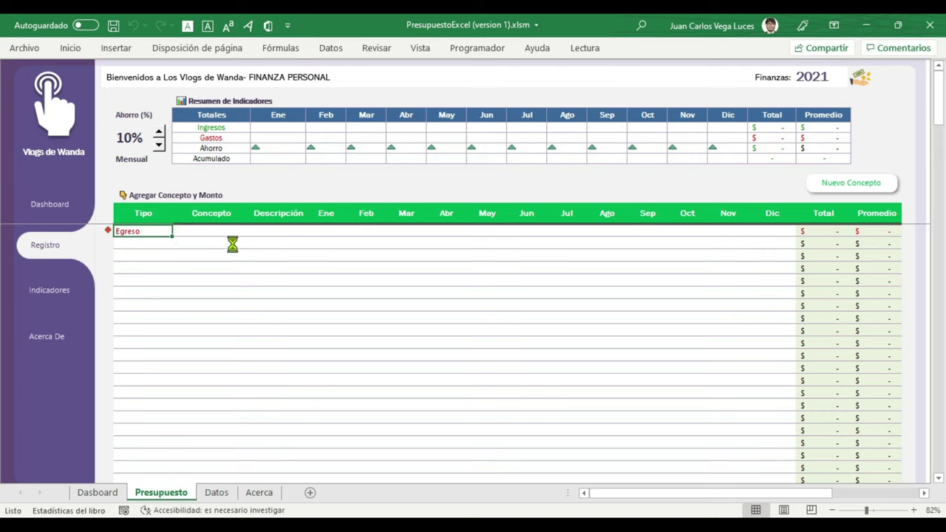
click(178, 231)
click(160, 243)
click(221, 229)
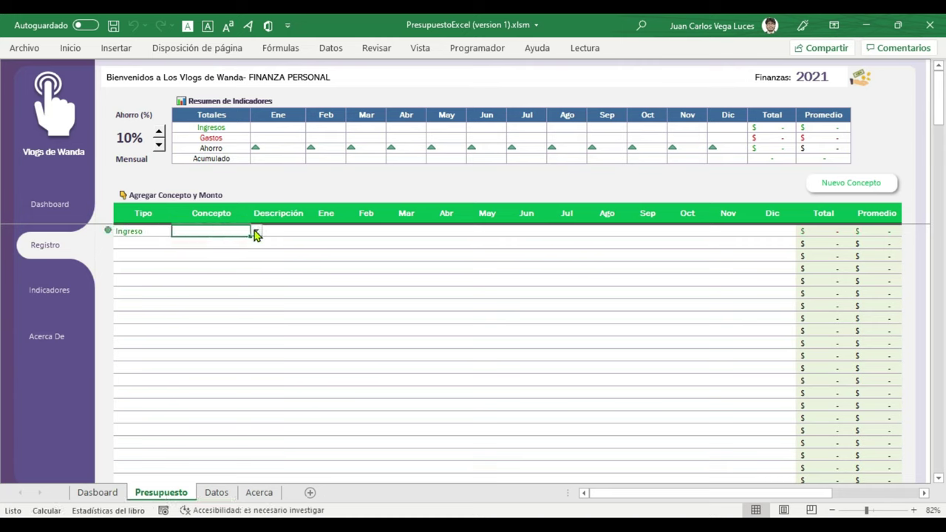
click(255, 231)
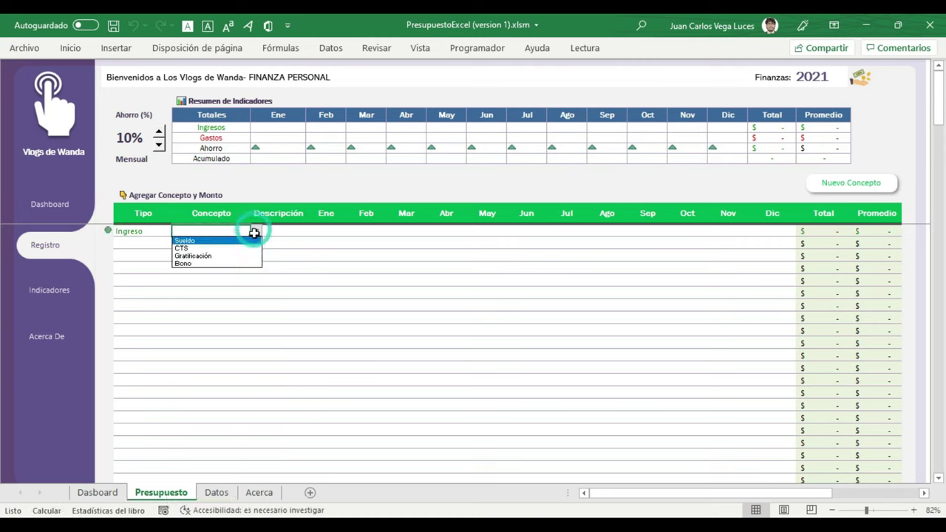
click(213, 242)
click(279, 232)
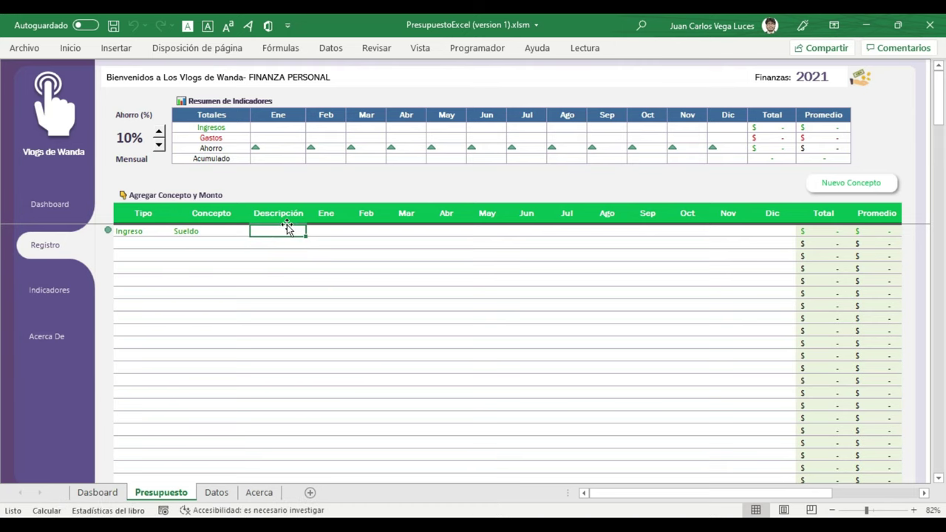
Describe the Sueldo row as 'Pago Mes', fill 4,200 into Ene–Dic, and check the 50,400 total
text(Pago)
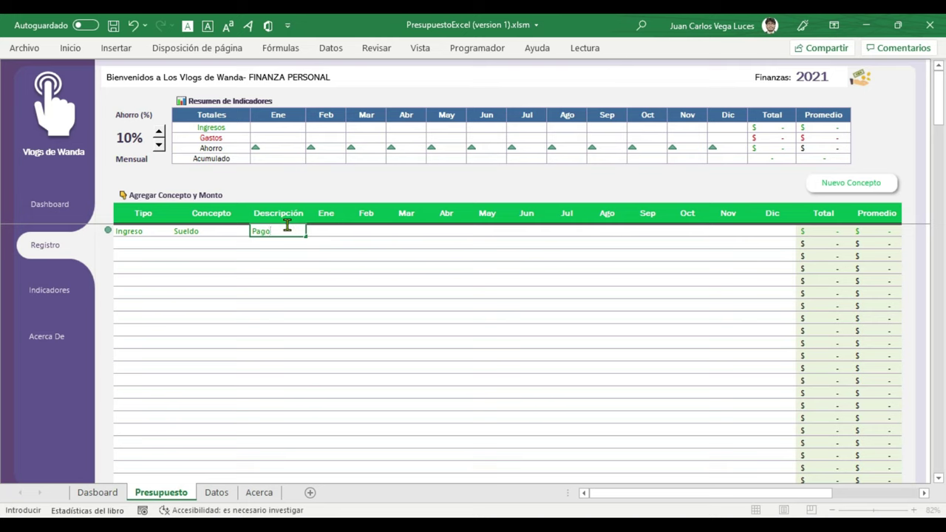
text(s)
key(Return)
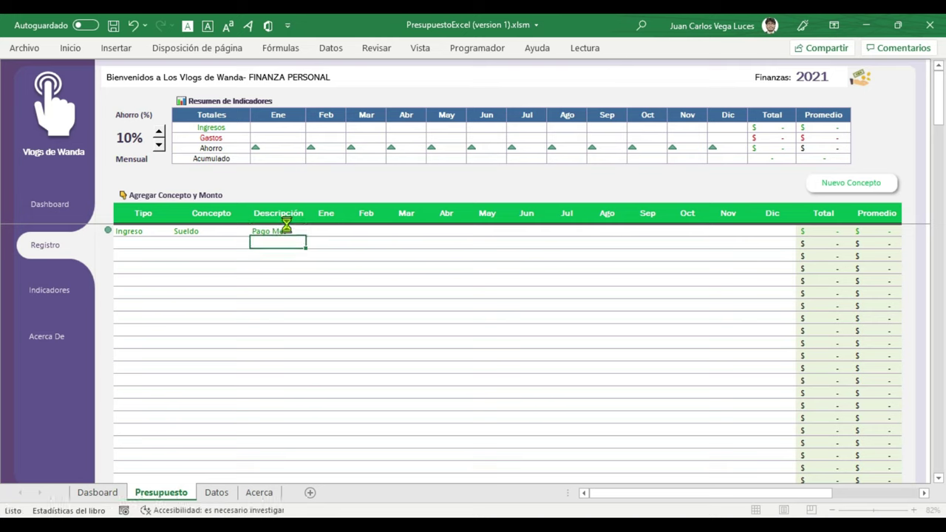
drag(328, 229, 758, 236)
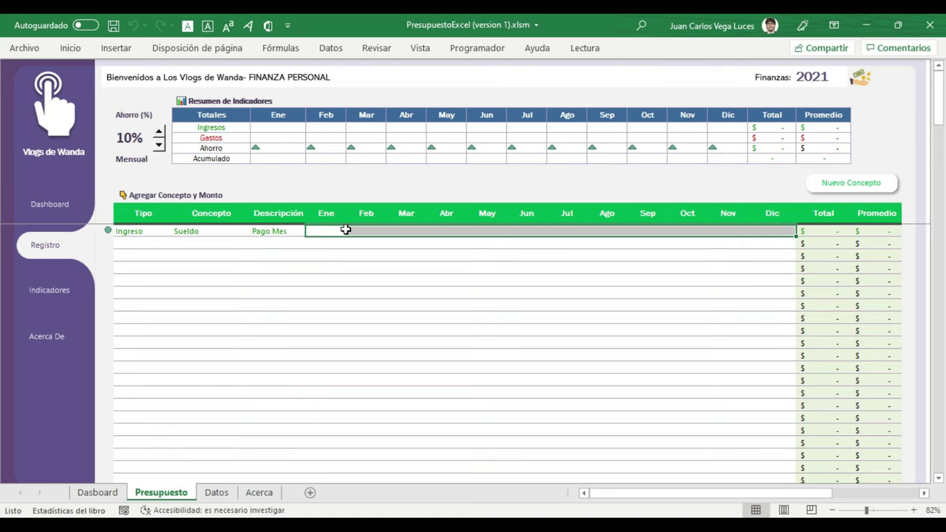
text(4200)
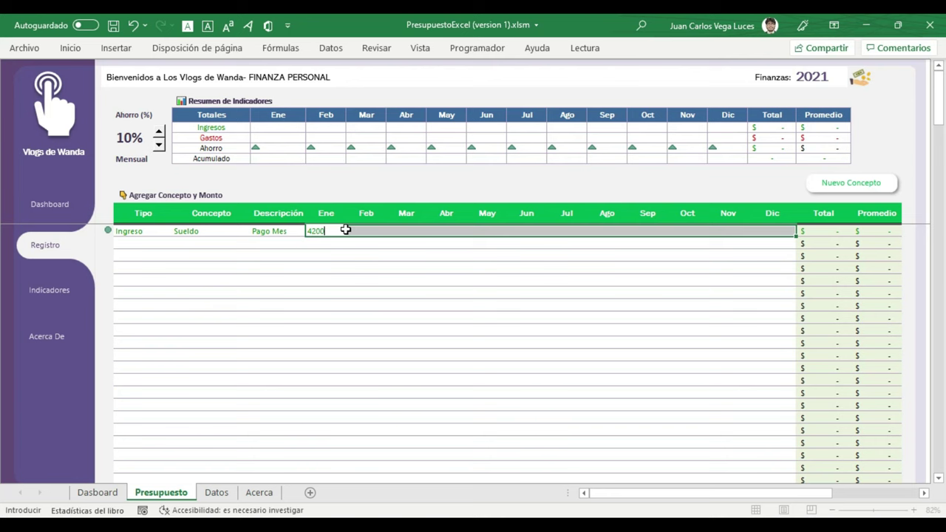
key(ctrl+Return)
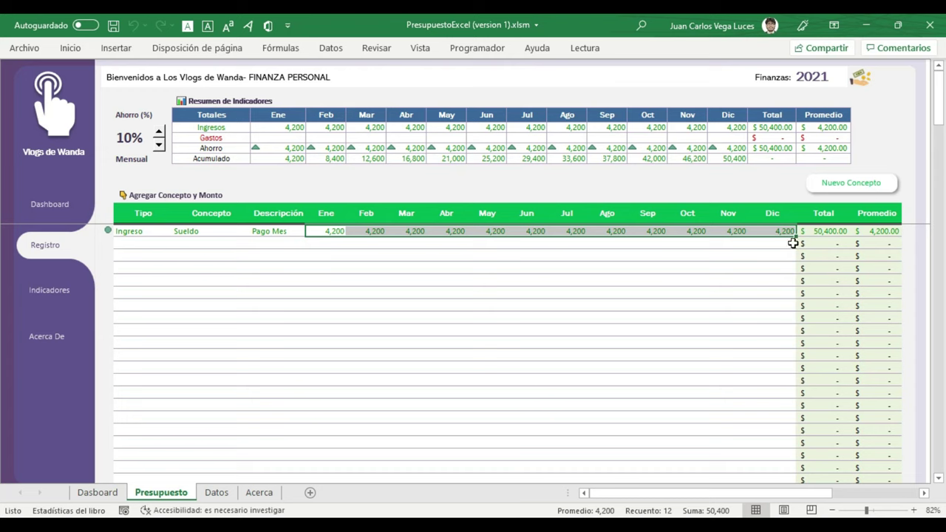
click(821, 230)
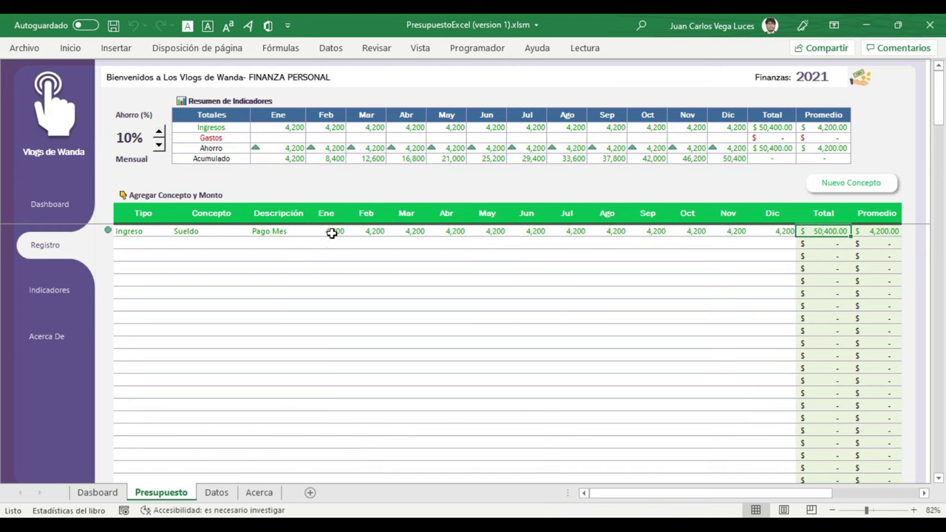
drag(332, 234, 758, 237)
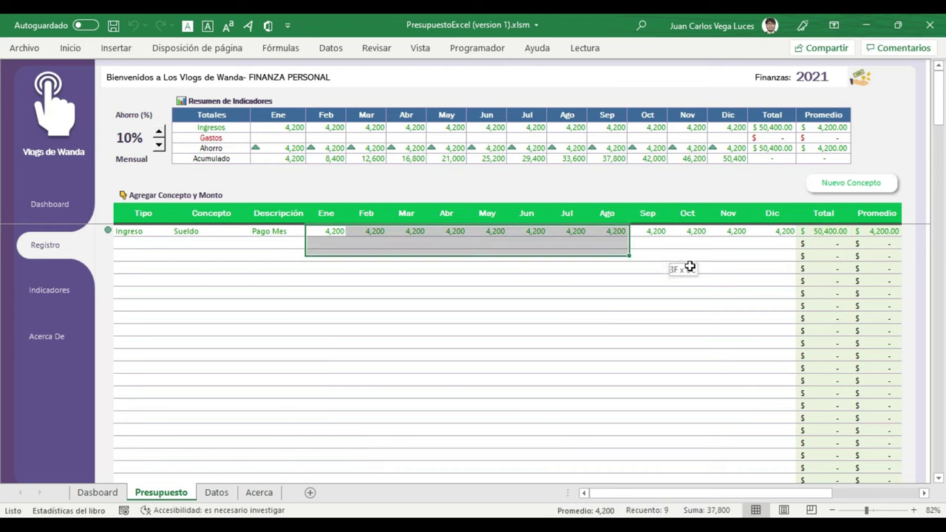
click(822, 234)
click(875, 232)
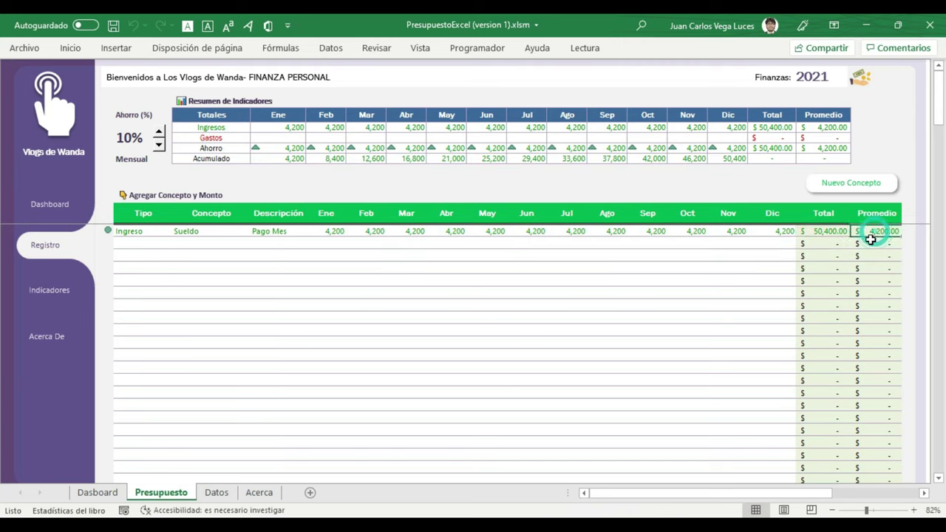
Make the second register row an Ingreso with concept CTS
click(142, 243)
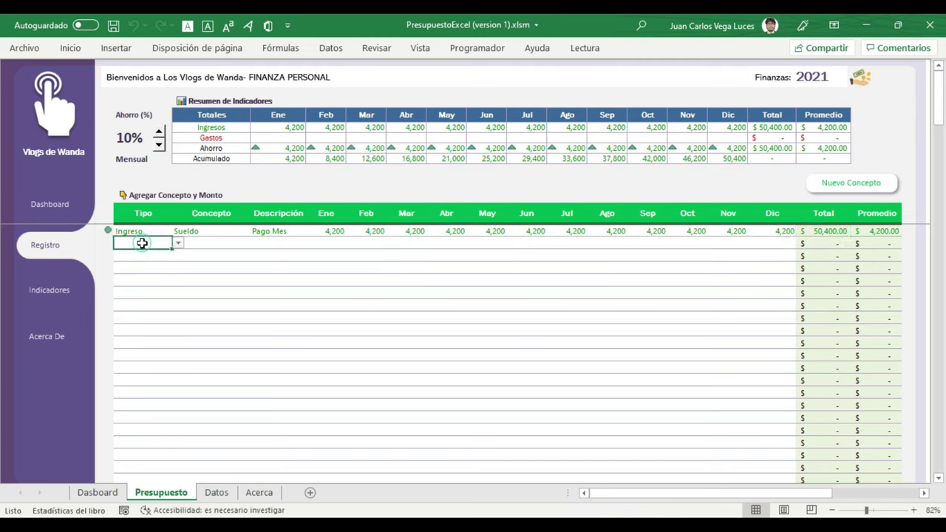
click(178, 243)
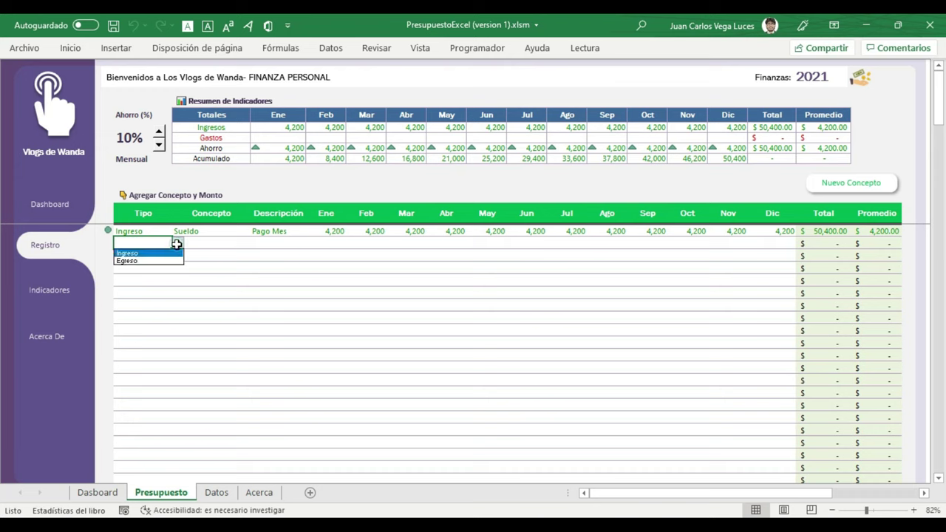
click(151, 253)
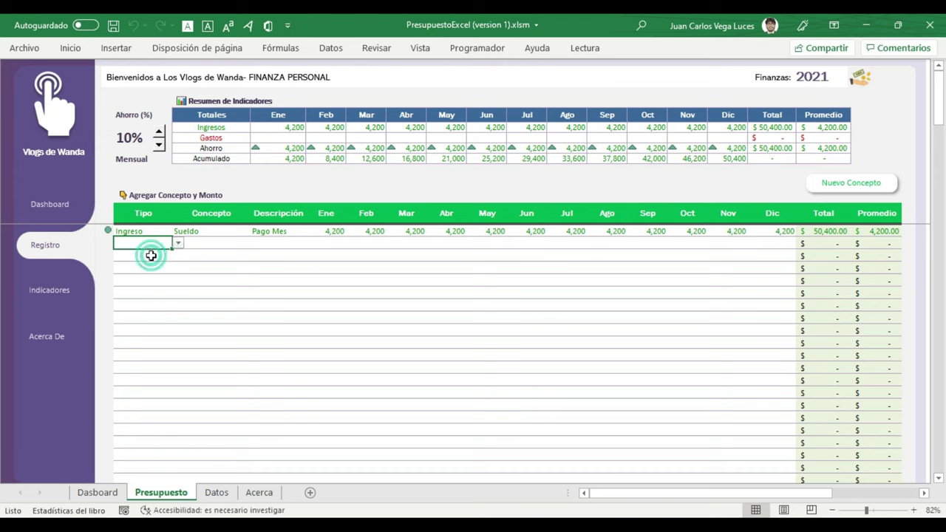
click(201, 243)
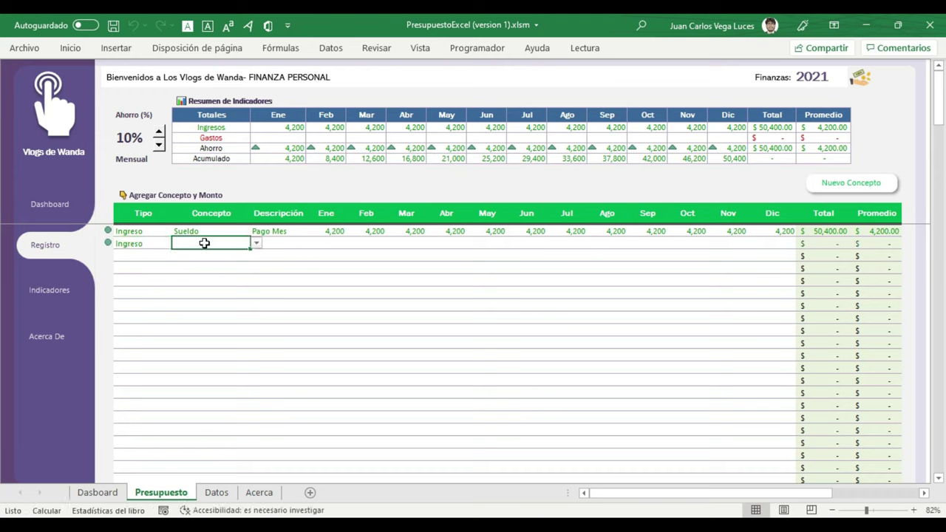
click(256, 243)
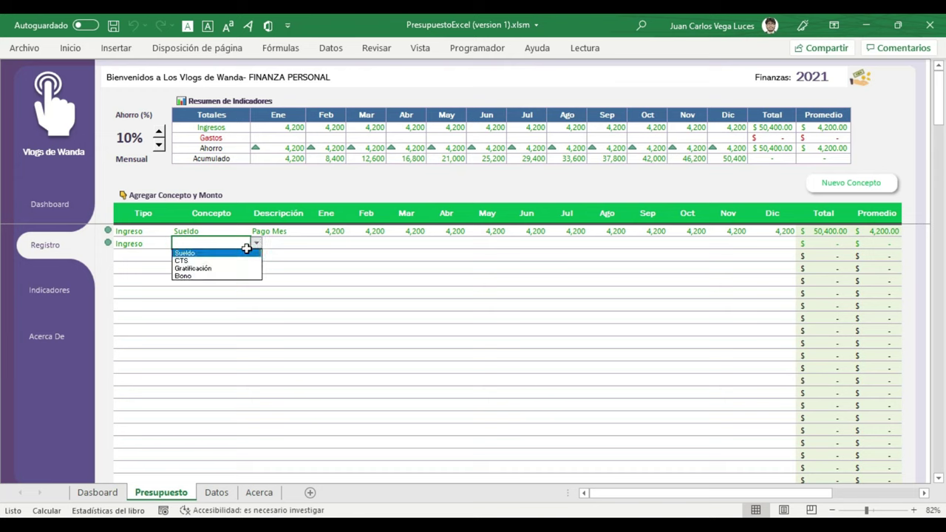
click(226, 260)
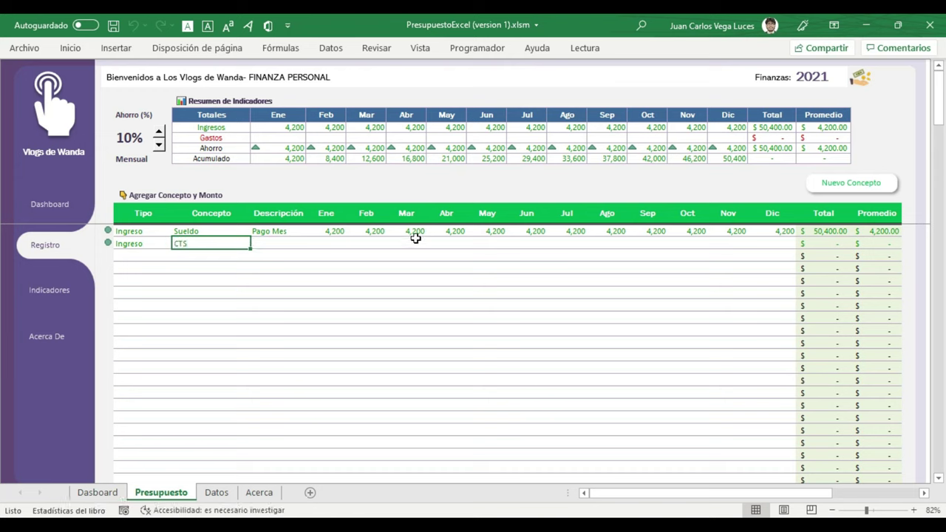
Enter 3,200 in the CTS row's May cell
click(491, 242)
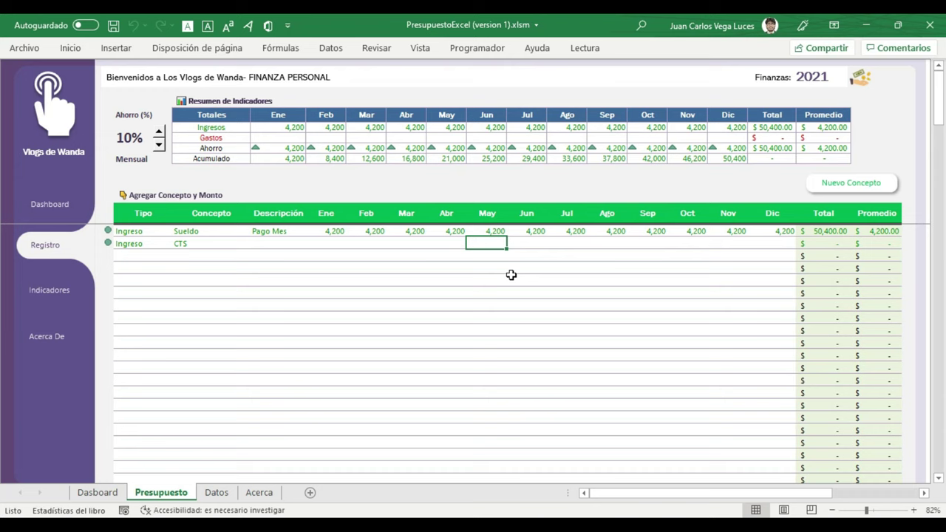
text(3200)
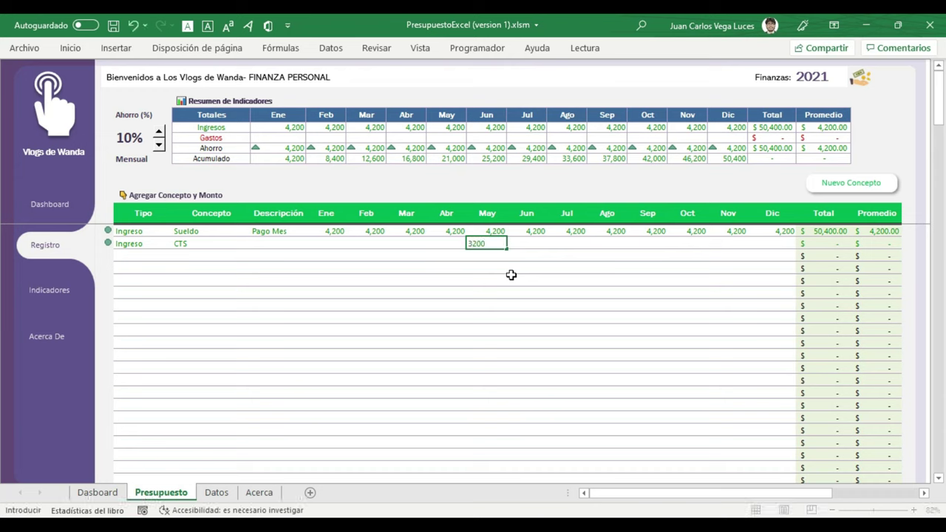
key(Return)
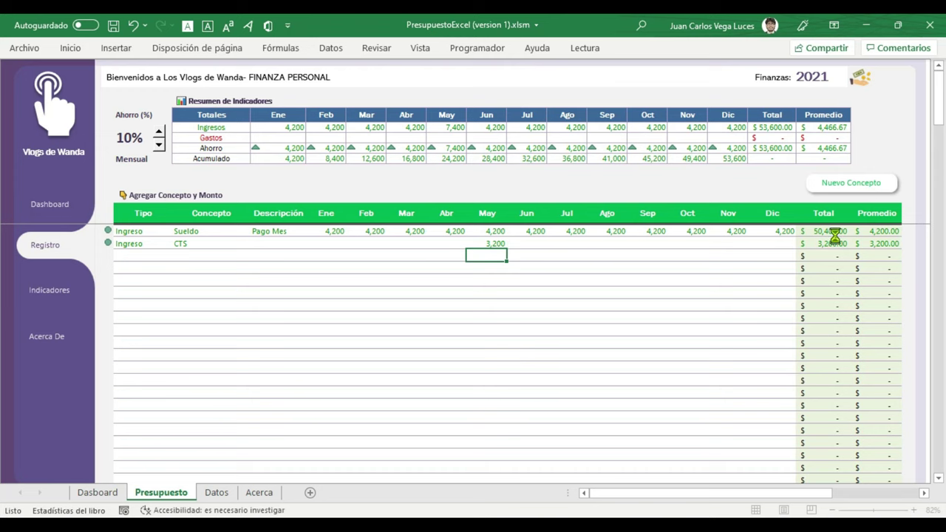
click(734, 242)
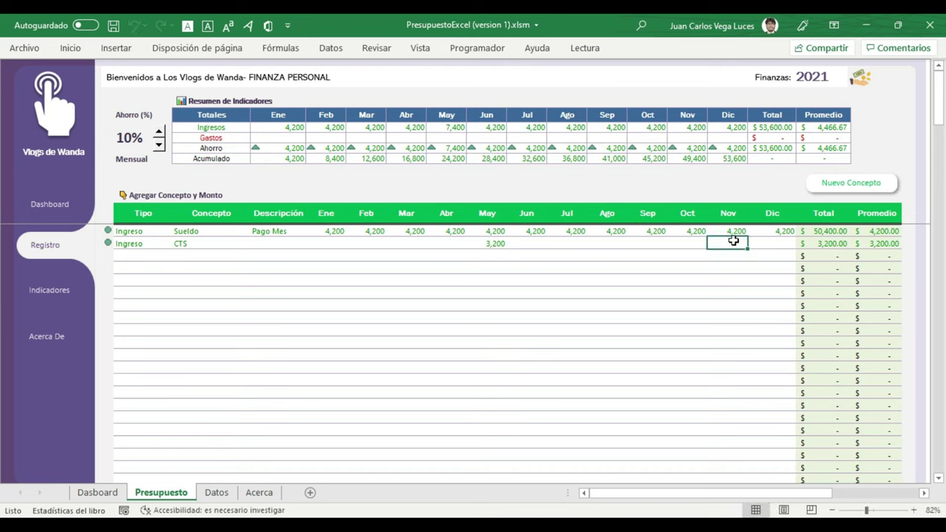
Enter 3,200 for CTS in Nov and make the third row an Ingreso with concept Gratificación
text(3)
key(Return)
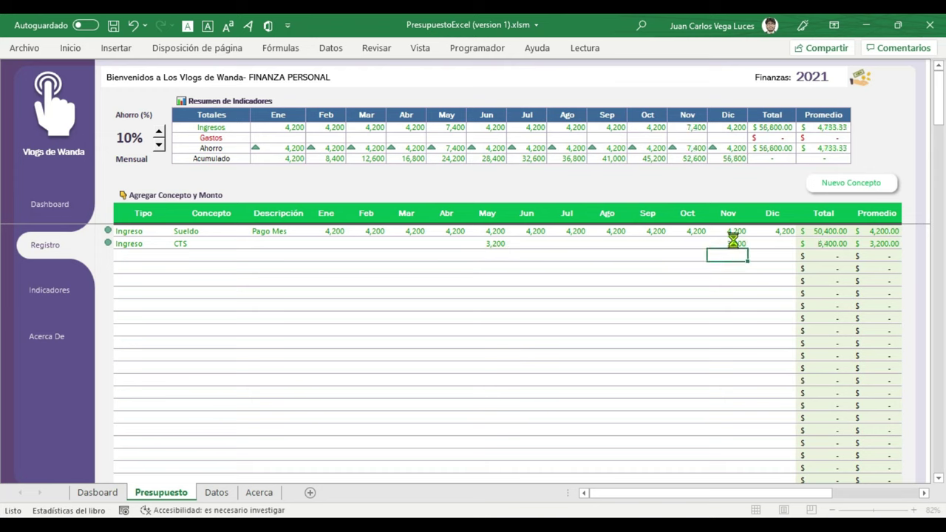
click(170, 256)
click(178, 256)
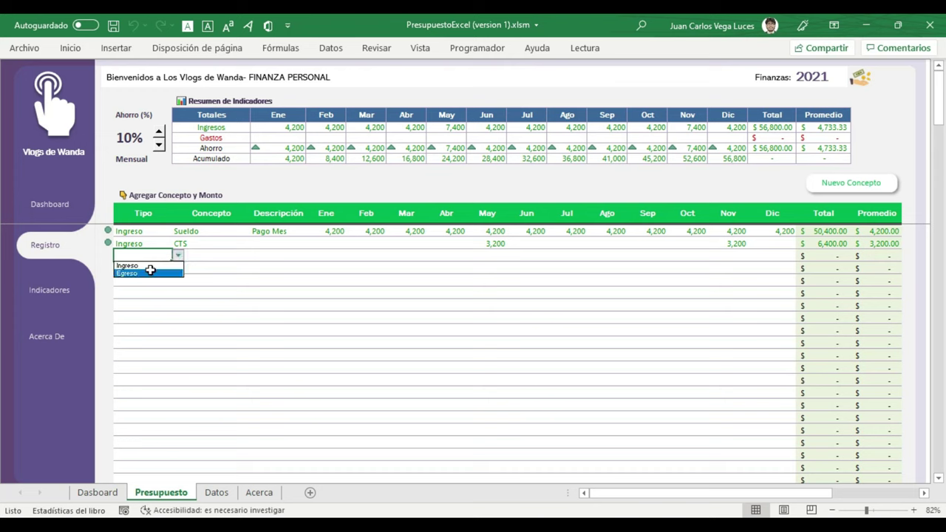
click(152, 264)
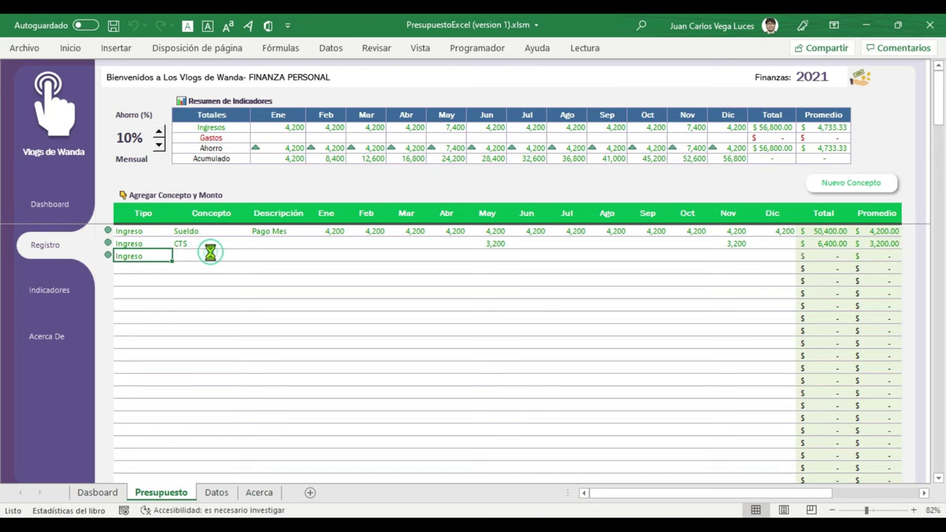
click(215, 255)
click(257, 255)
click(220, 277)
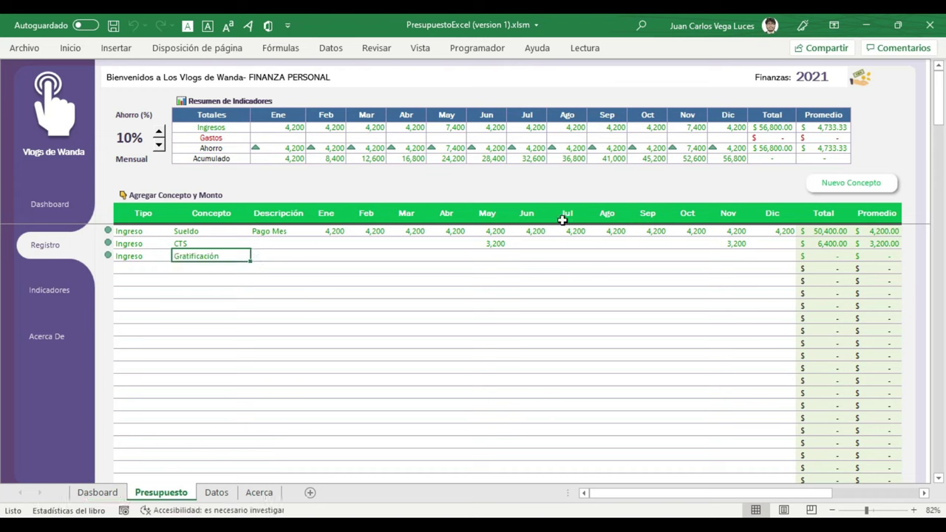
Enter 4,000 in the Gratificación row's Jul and Dic cells
click(573, 256)
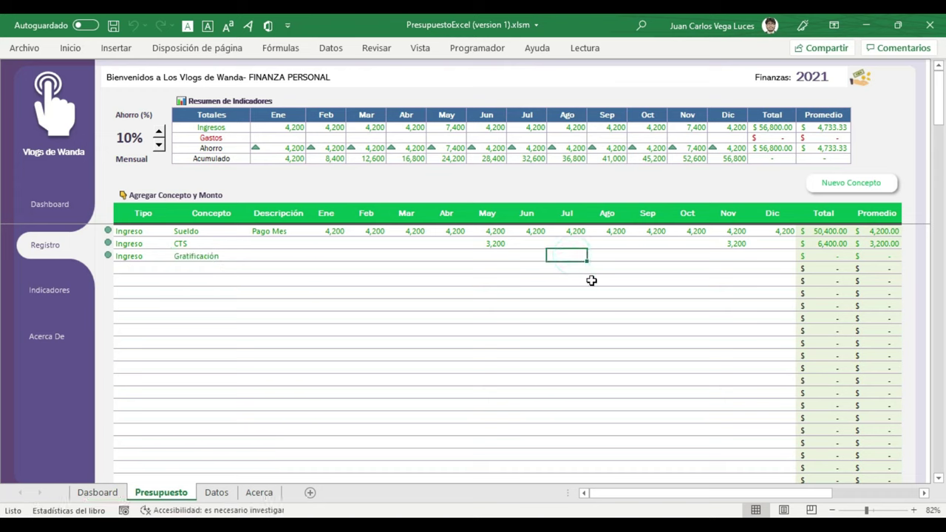
text(4000)
key(Return)
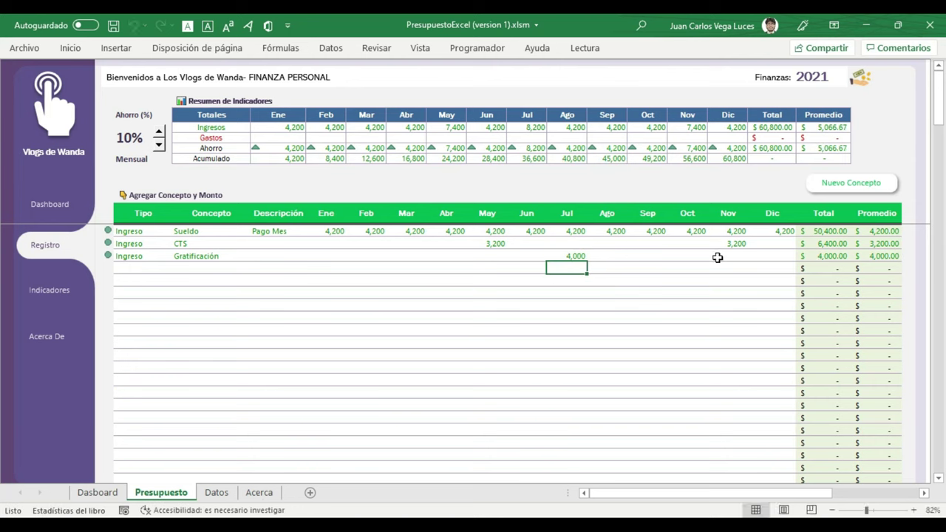
click(775, 254)
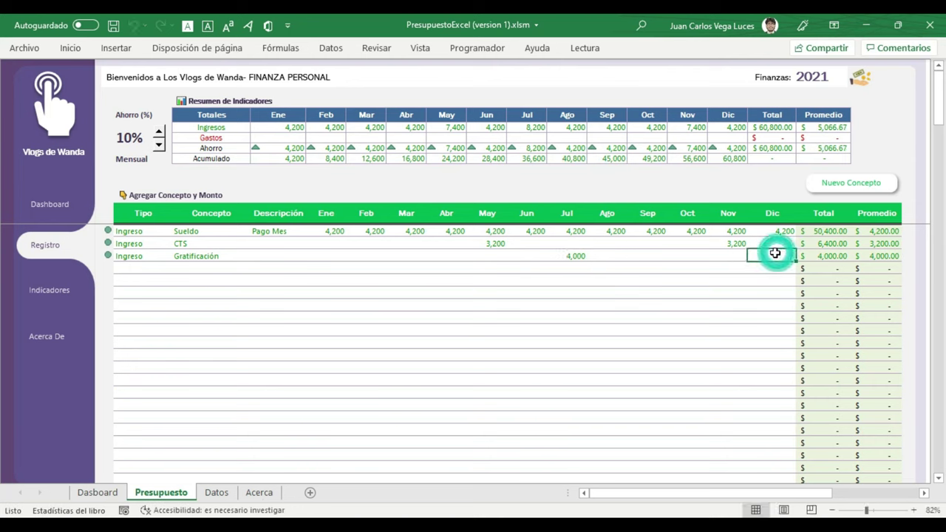
text(4000)
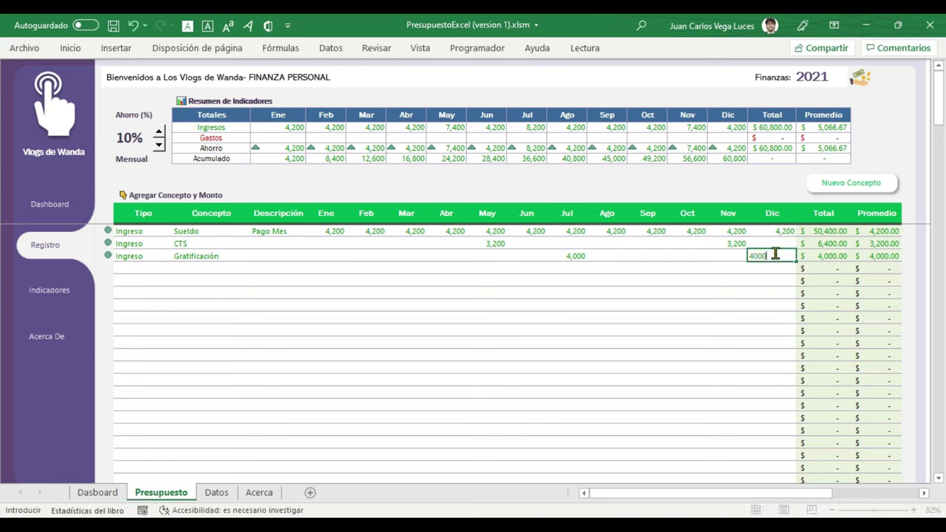
key(Return)
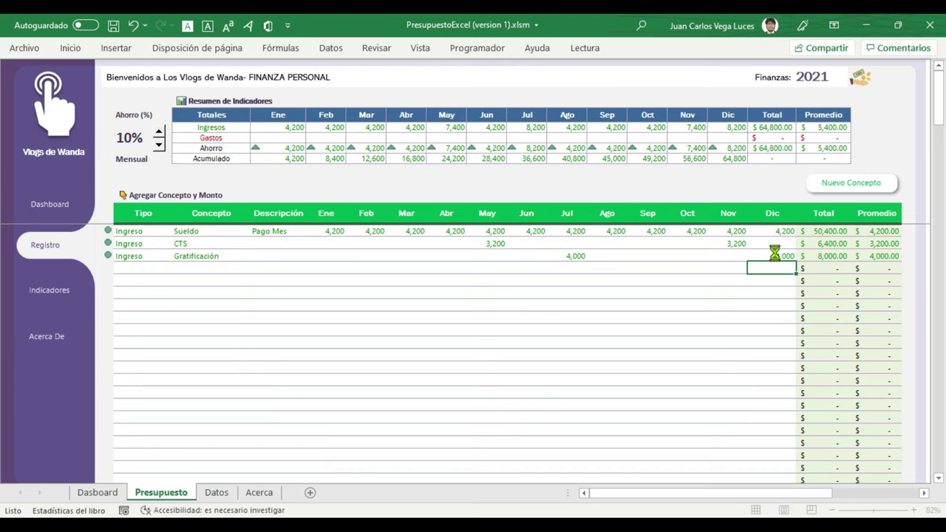
click(139, 268)
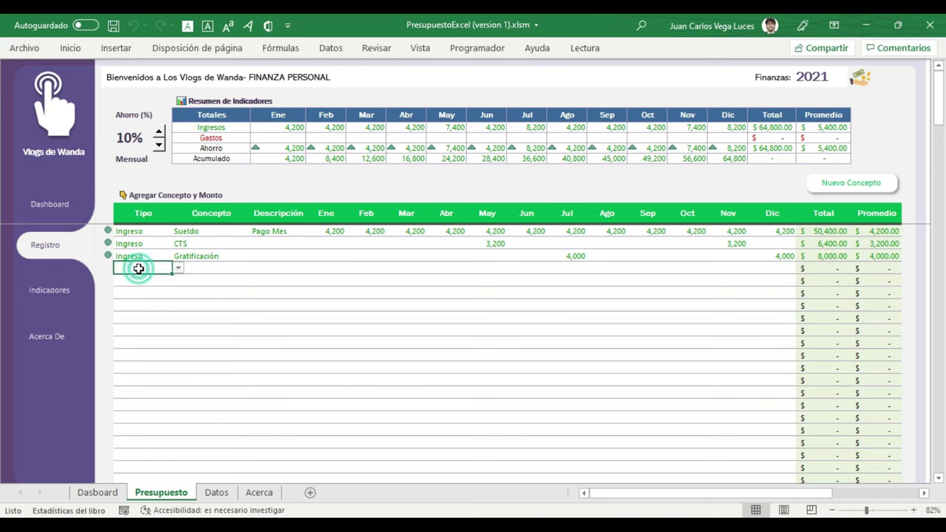
Set the fourth row's type to Ingreso and close the concept list without choosing one
click(178, 269)
click(164, 280)
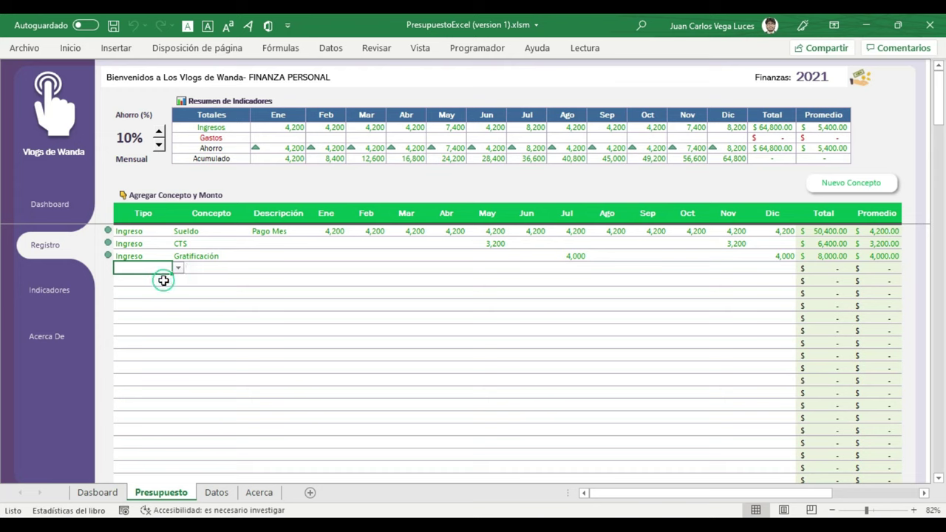
click(213, 268)
click(256, 268)
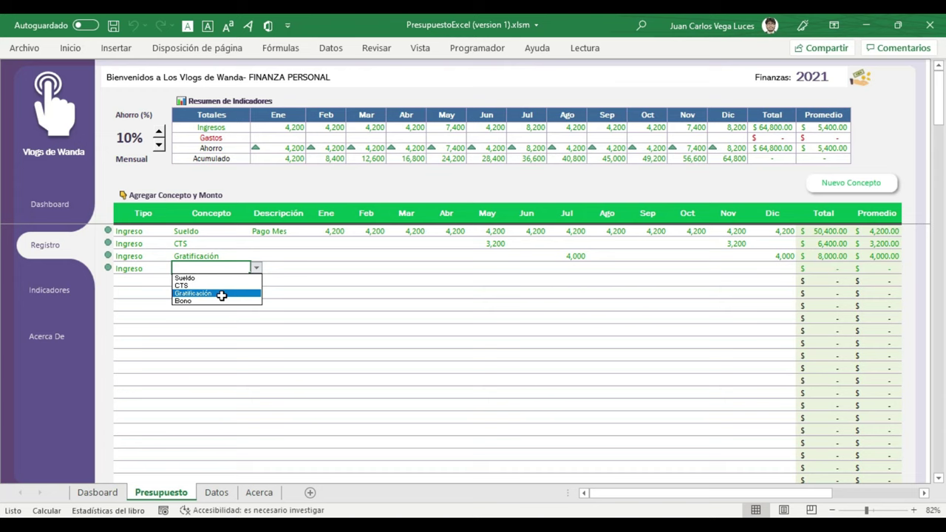
key(Escape)
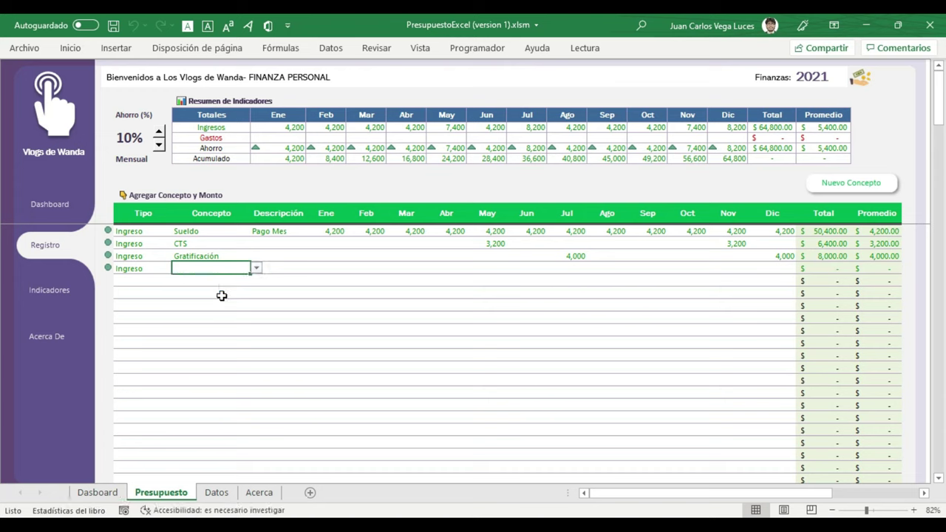
Add 'Negocio' below Bono in the INGRESO concept list and go back to the Presupuesto register
click(828, 186)
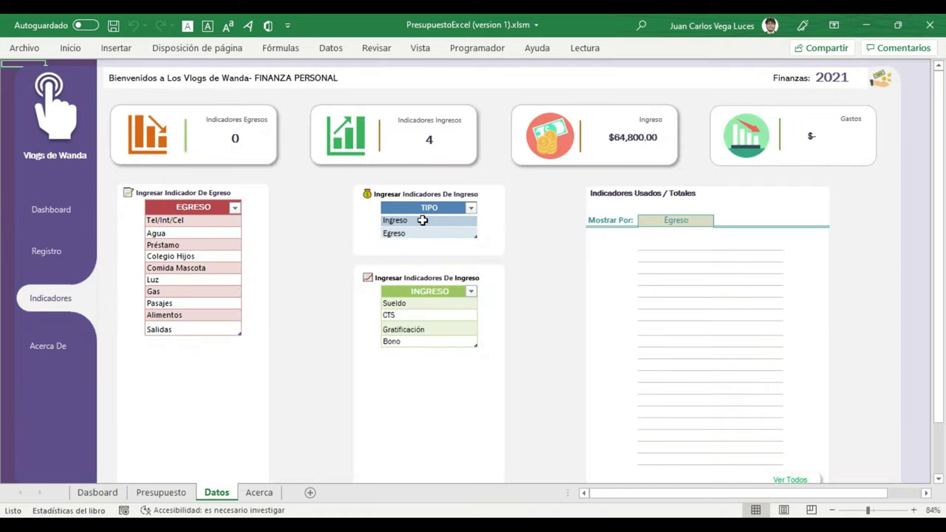
drag(414, 303, 416, 341)
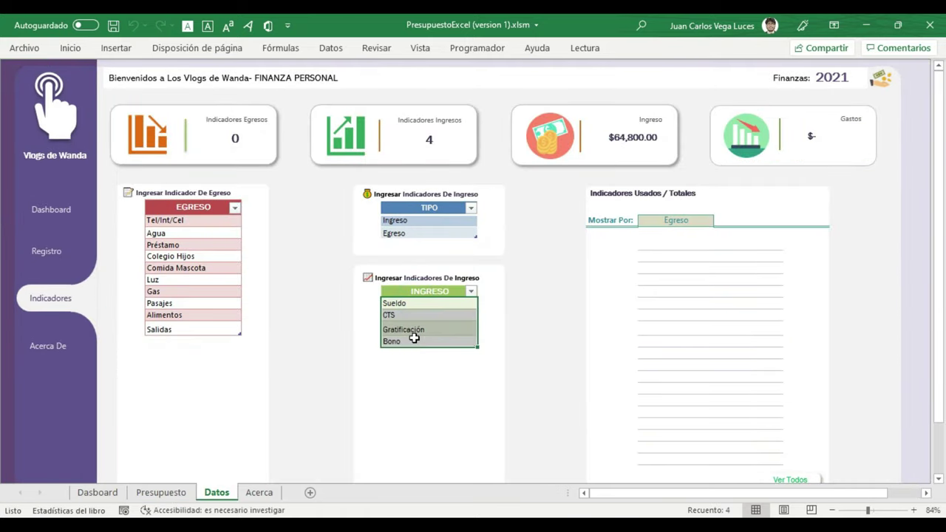
drag(214, 220, 225, 329)
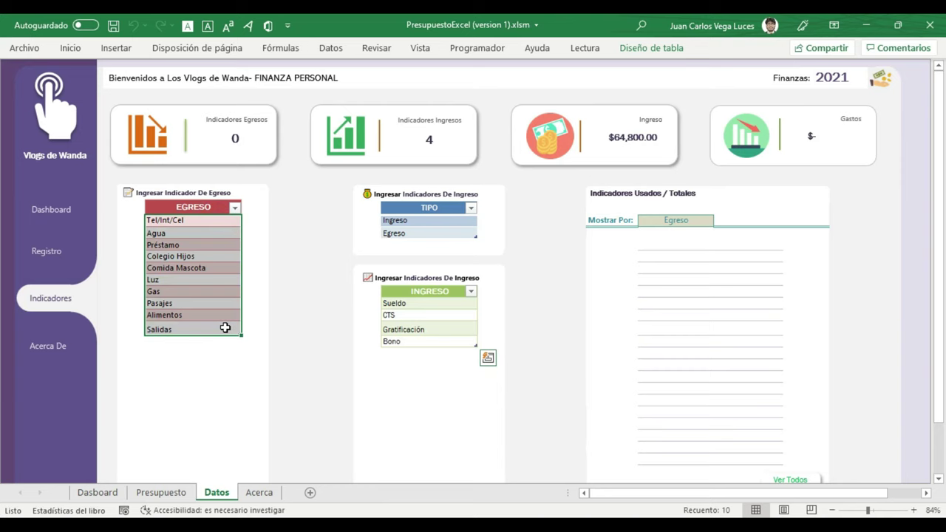
drag(420, 304, 412, 339)
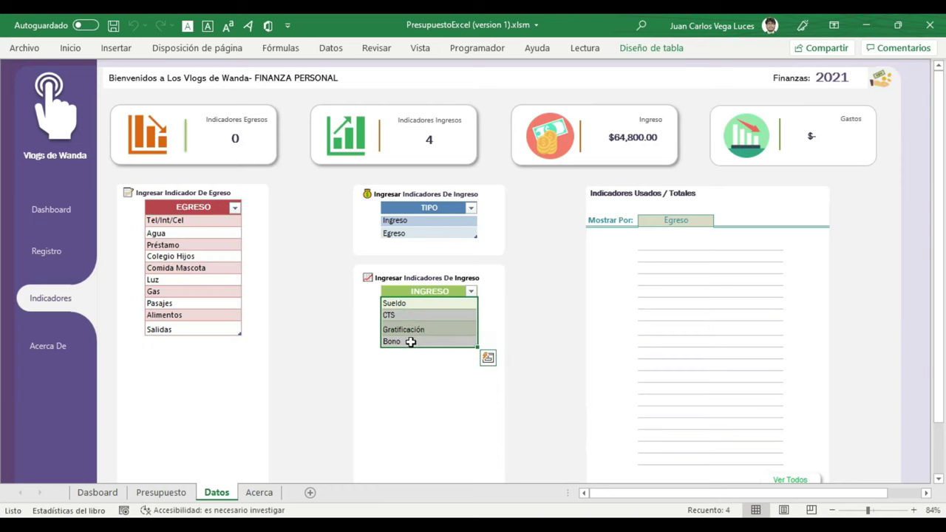
click(402, 353)
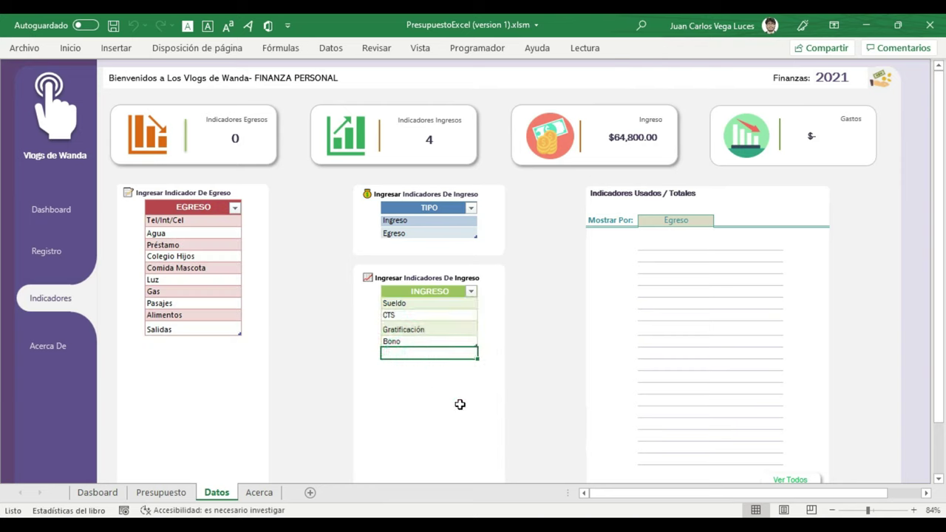
text(Negocio)
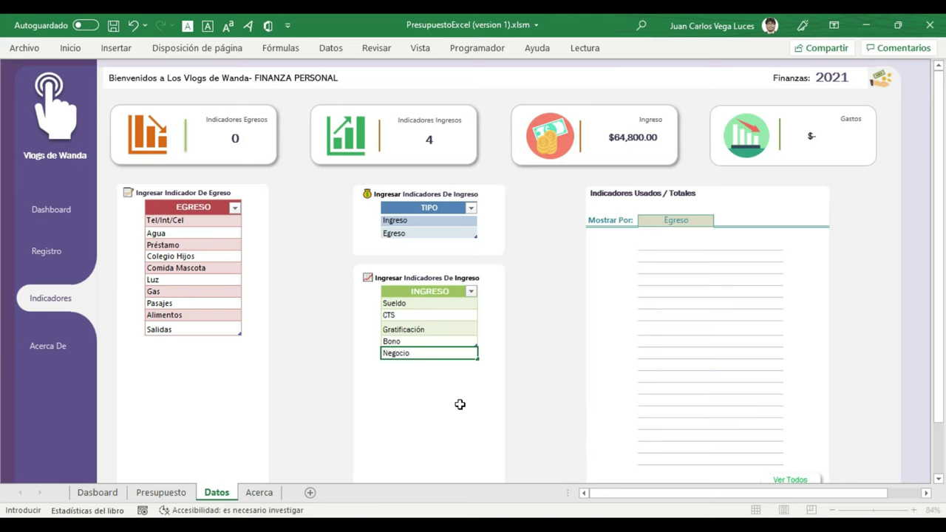
key(Return)
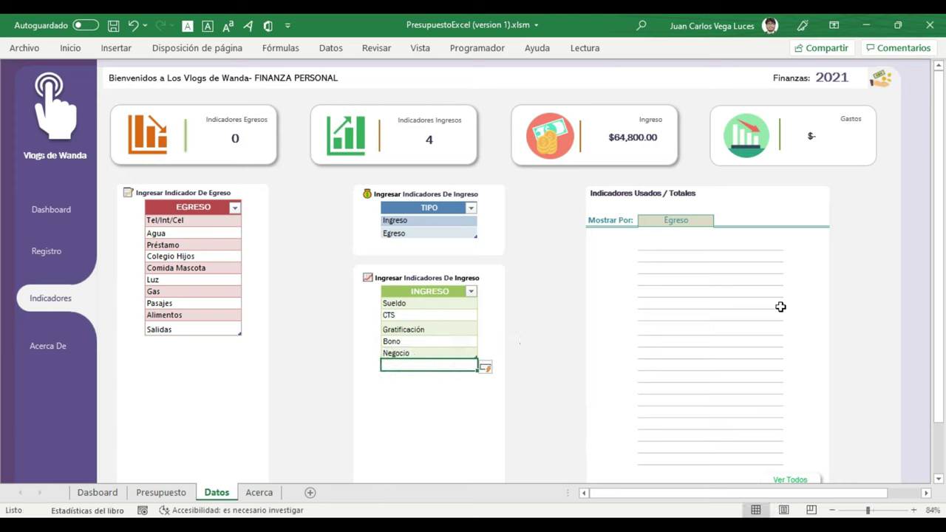
click(46, 251)
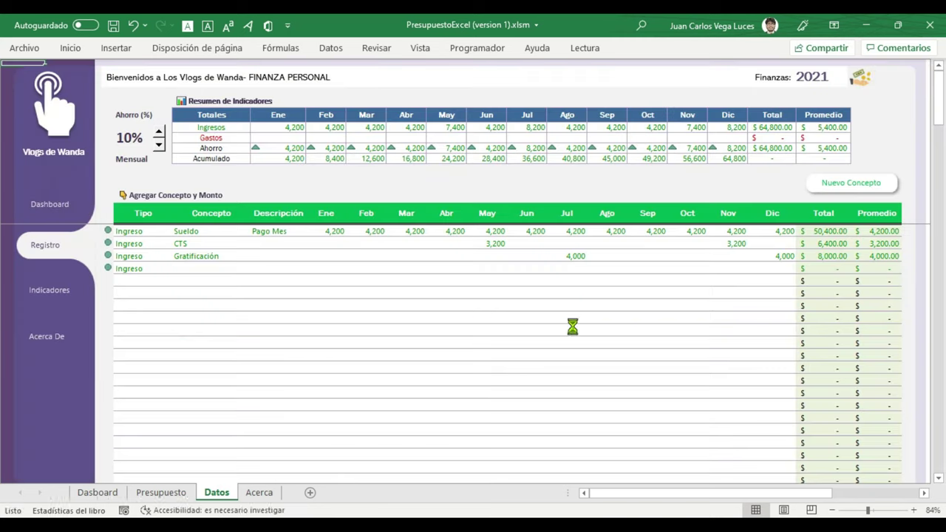
Set the fourth row's concept to Negocio and enter 1,000 in every month Ene–Dic
click(144, 270)
click(190, 269)
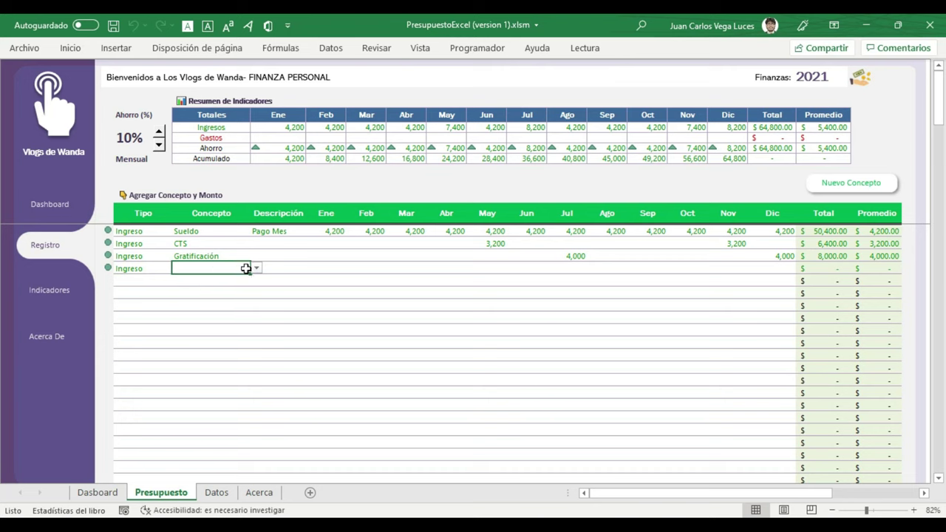
click(257, 269)
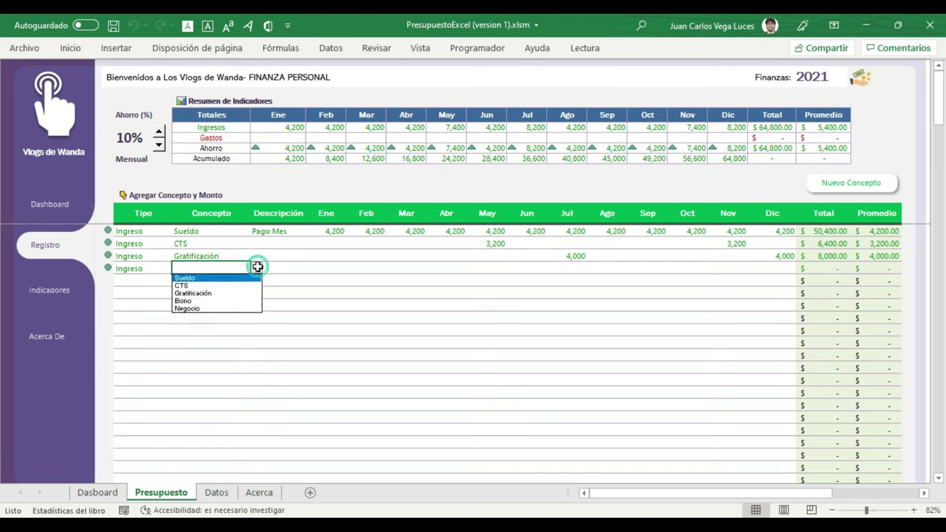
click(208, 310)
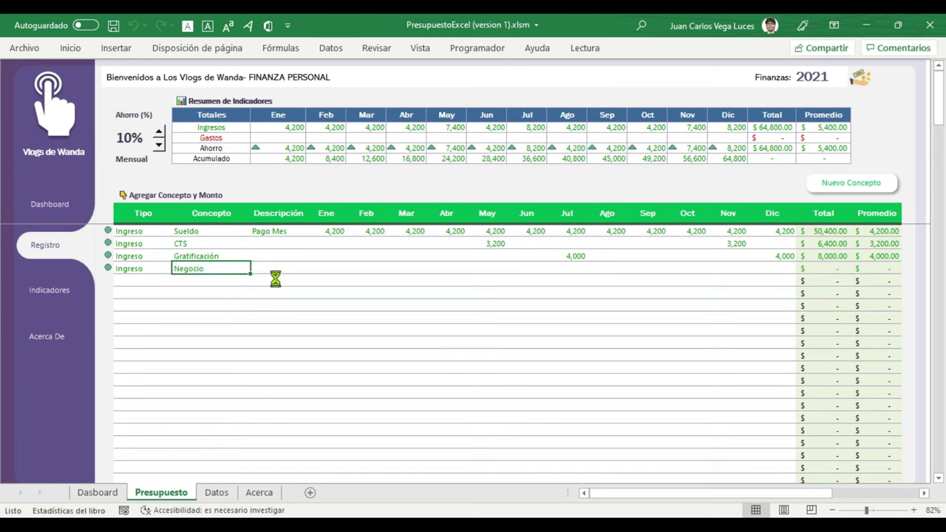
drag(338, 270, 769, 271)
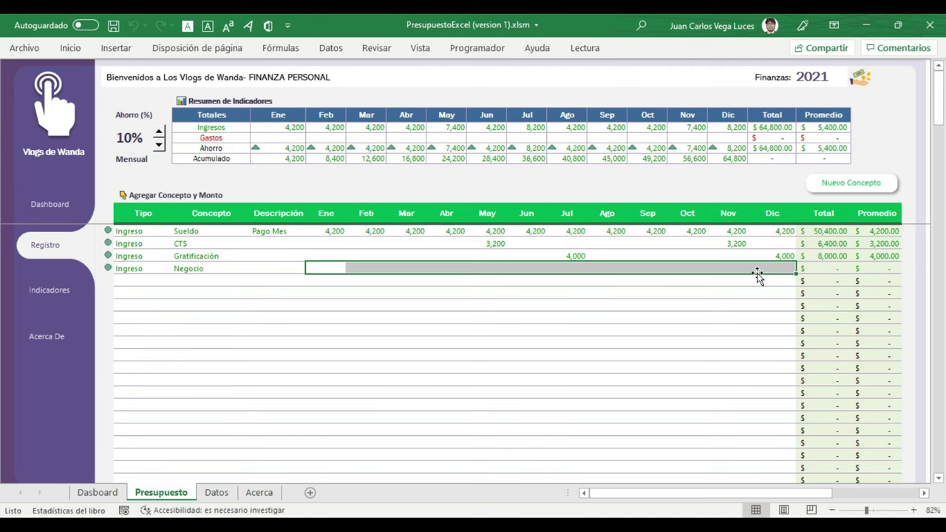
text(1000)
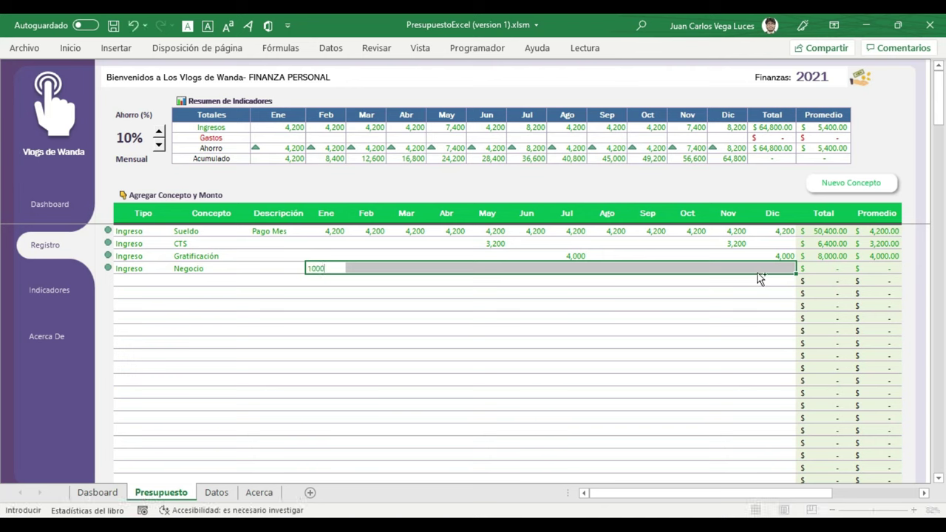
key(ctrl+Return)
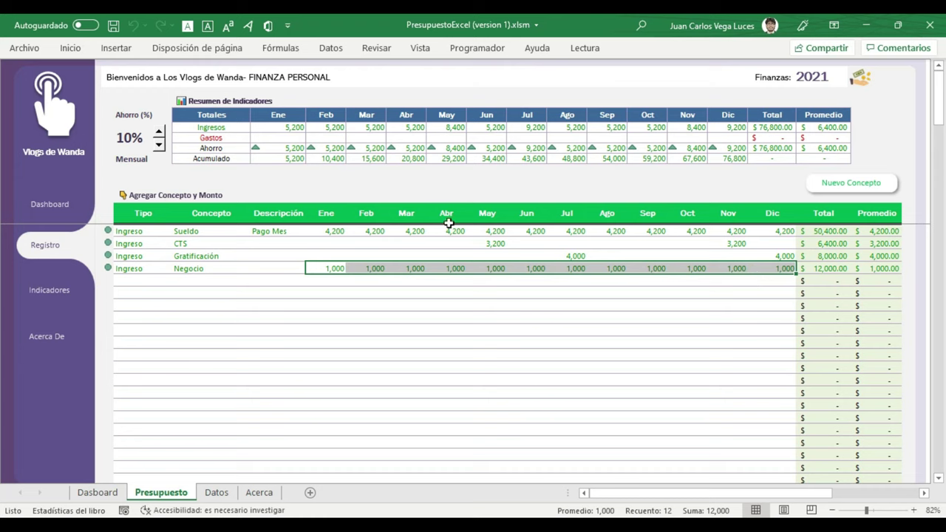
mouse_move(289, 129)
mouse_down()
mouse_move(776, 129)
mouse_move(740, 129)
mouse_up()
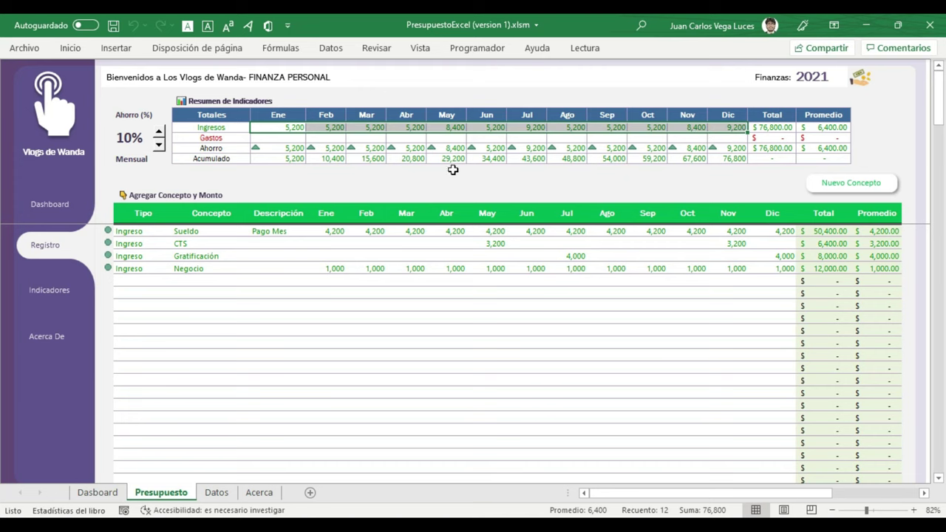
click(65, 206)
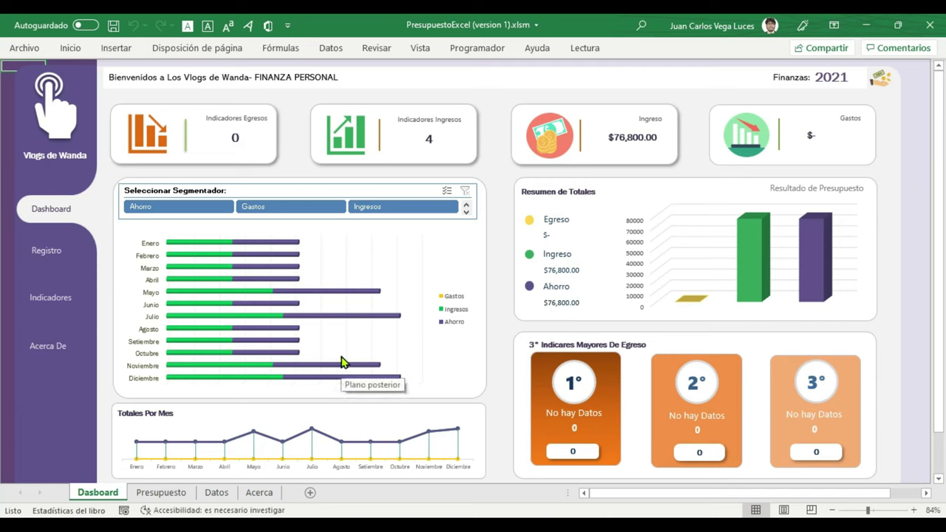
click(48, 250)
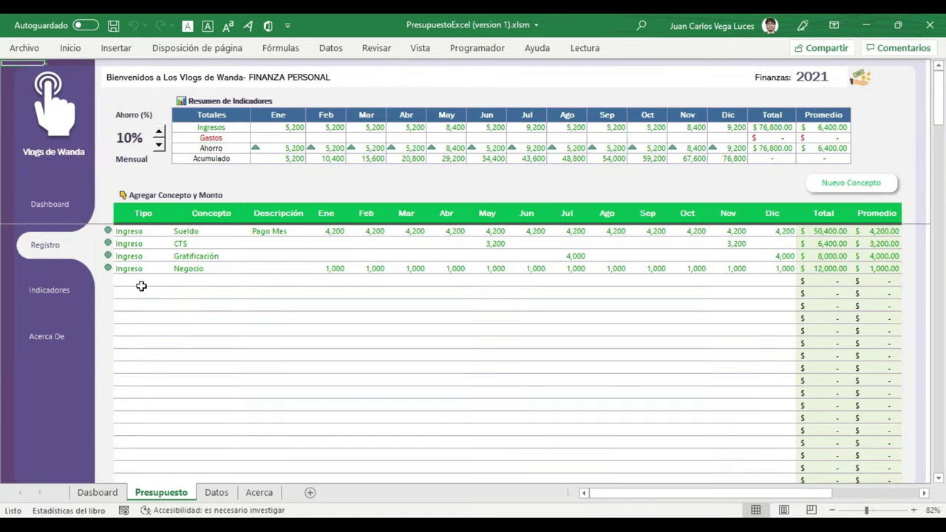
Mark the row below Negocio as Egreso with the concept Alimentos
click(142, 284)
click(178, 280)
click(140, 298)
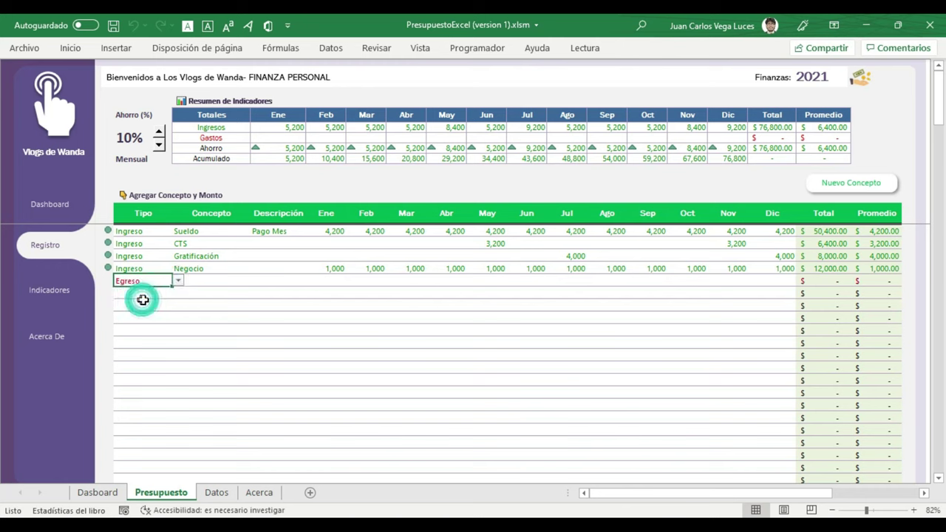
click(210, 278)
click(258, 282)
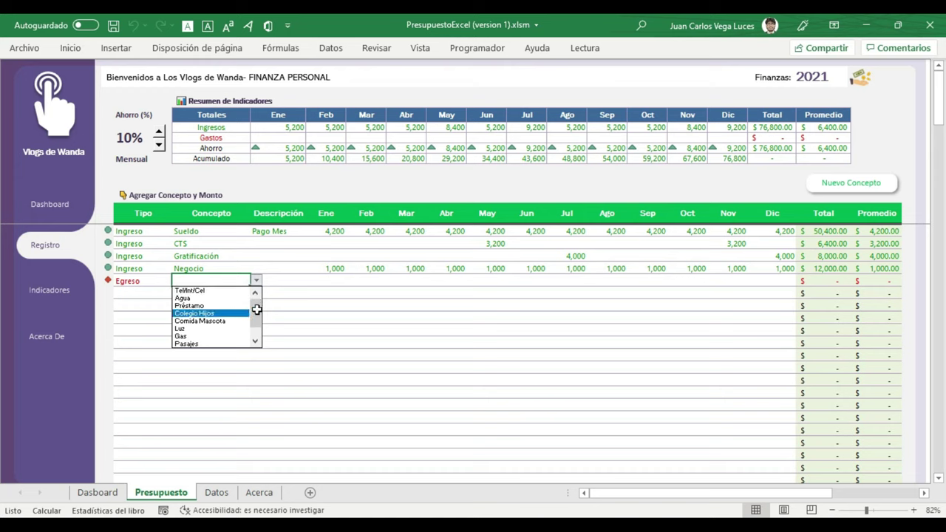
drag(256, 310, 256, 325)
click(222, 339)
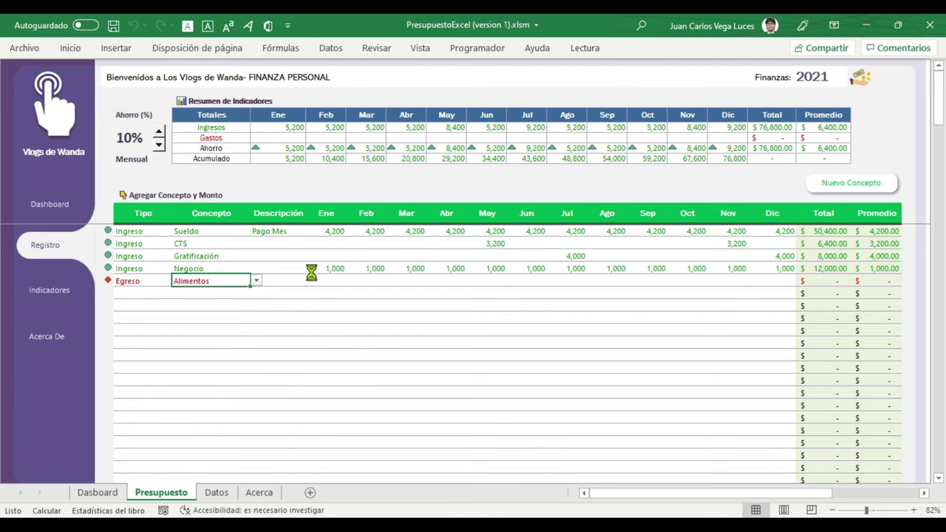
Fill 1,500 into every month Ene–Dic of the Alimentos row
click(333, 281)
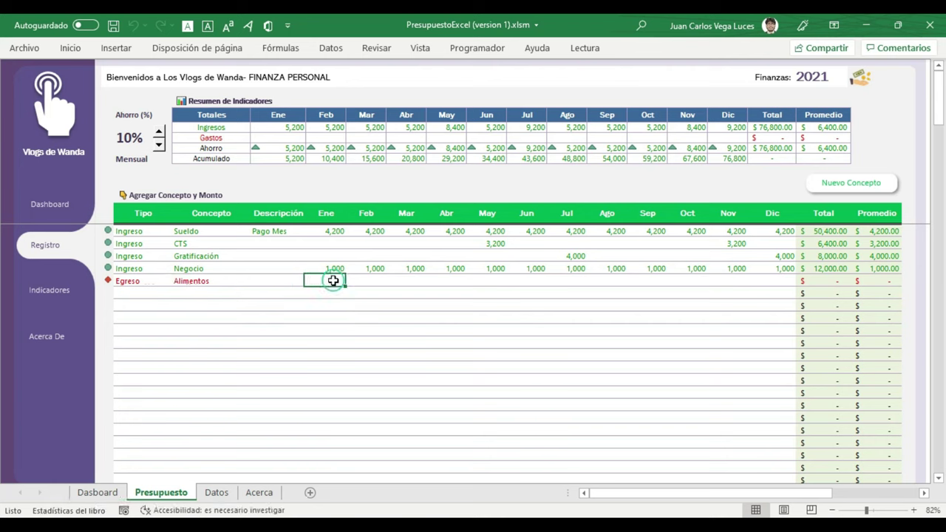
drag(333, 281, 776, 283)
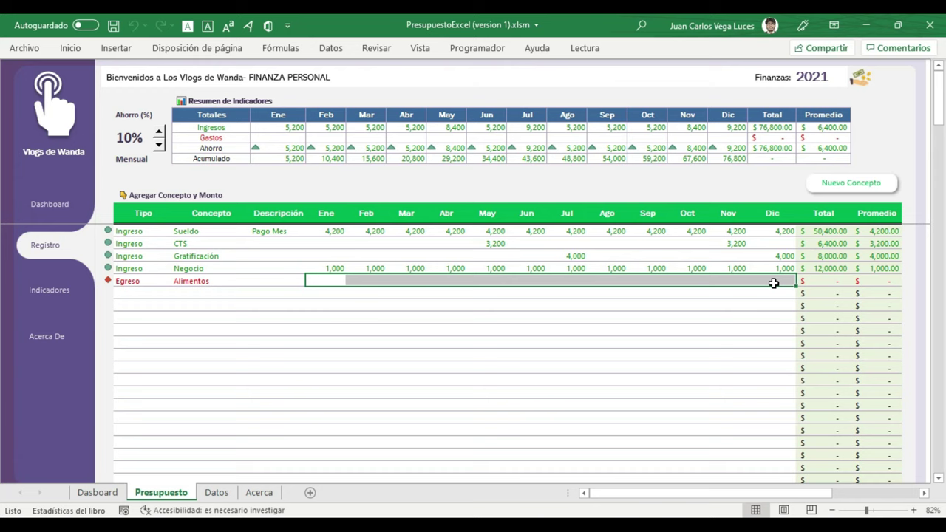
text(1500)
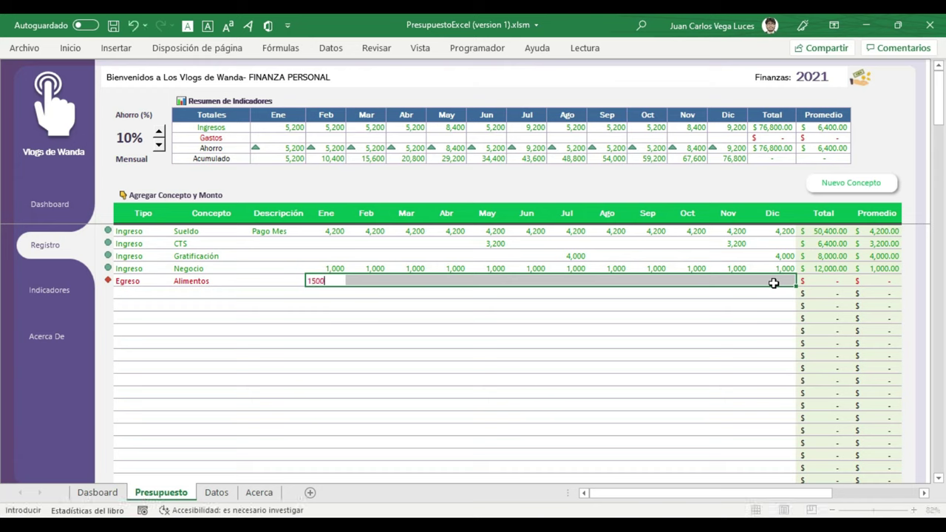
key(ctrl+Return)
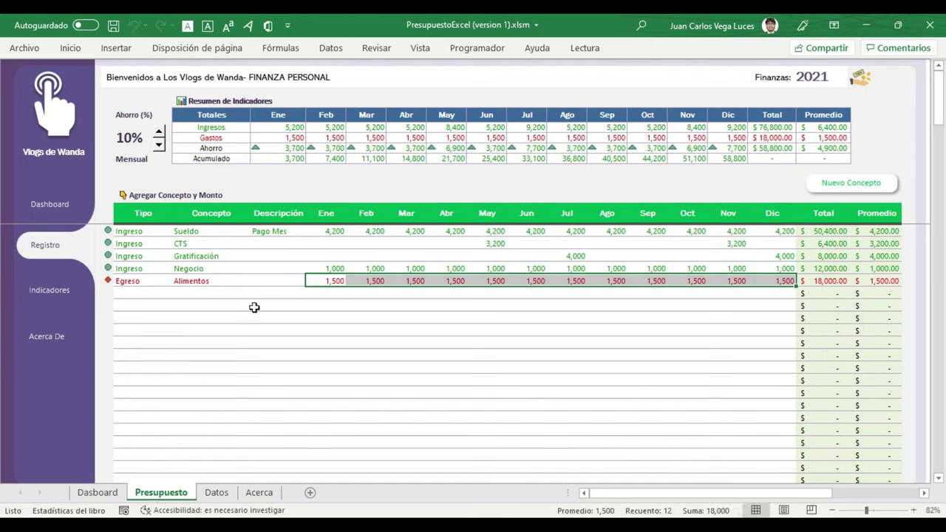
click(138, 294)
click(177, 293)
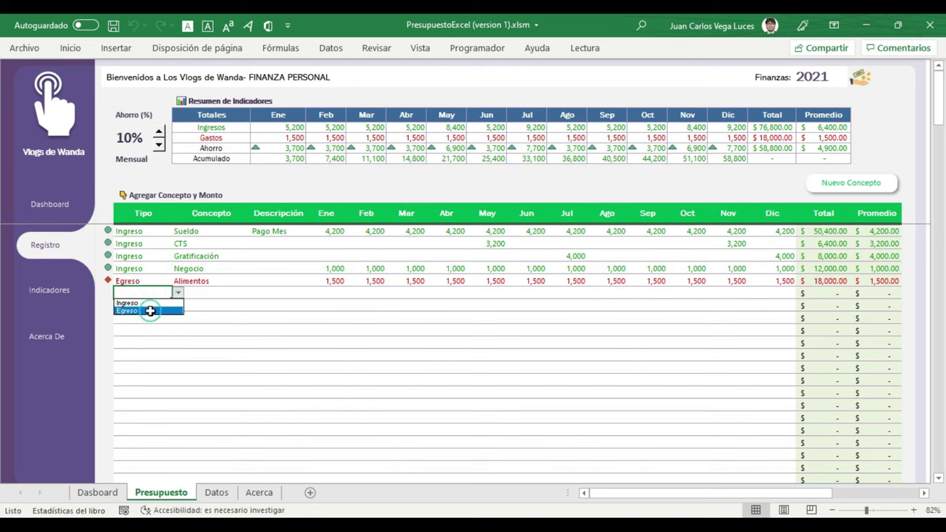
Make the new row Egreso for Préstamo and enter 1,100 in every month Ene–Dic
click(150, 310)
click(208, 294)
click(255, 294)
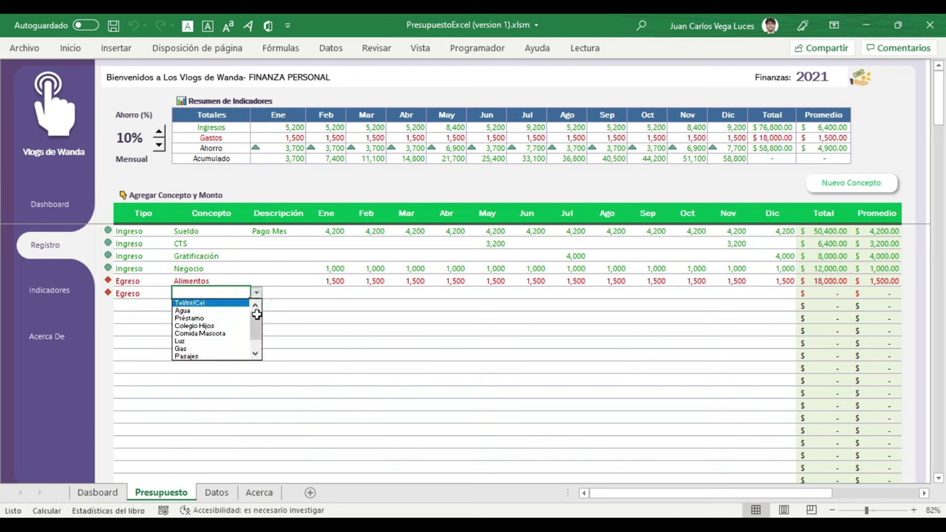
click(224, 319)
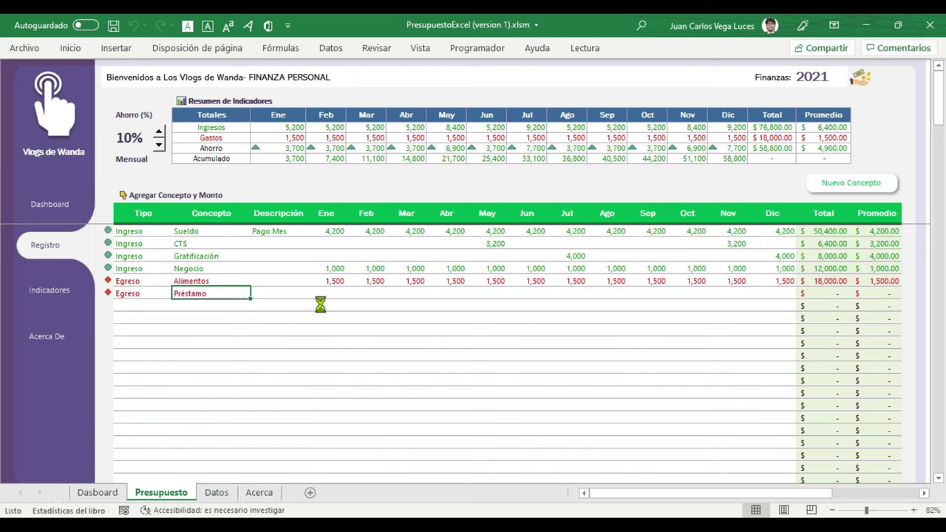
drag(338, 294, 773, 298)
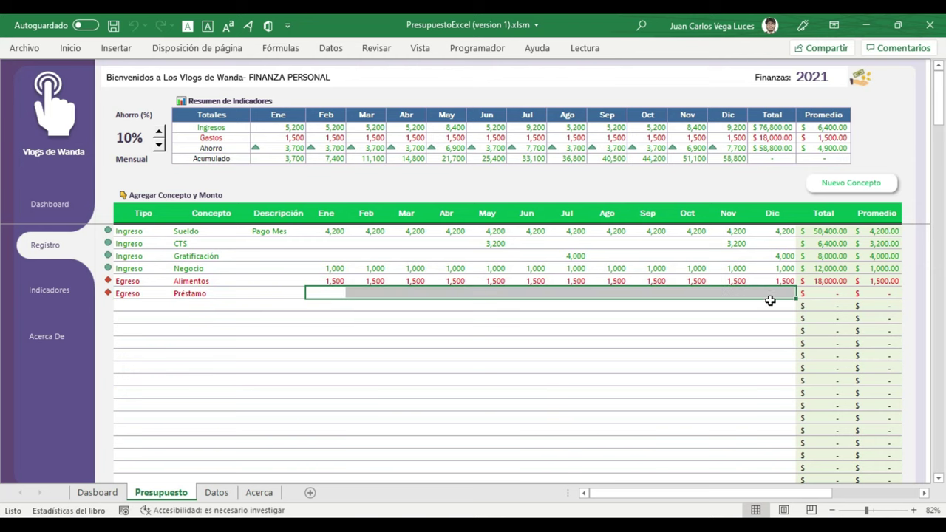
text(1100)
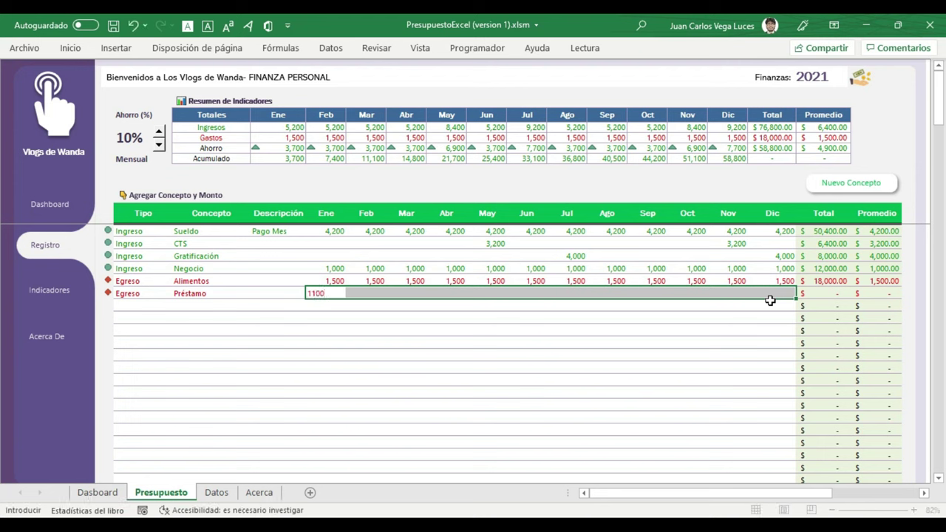
key(ctrl+Return)
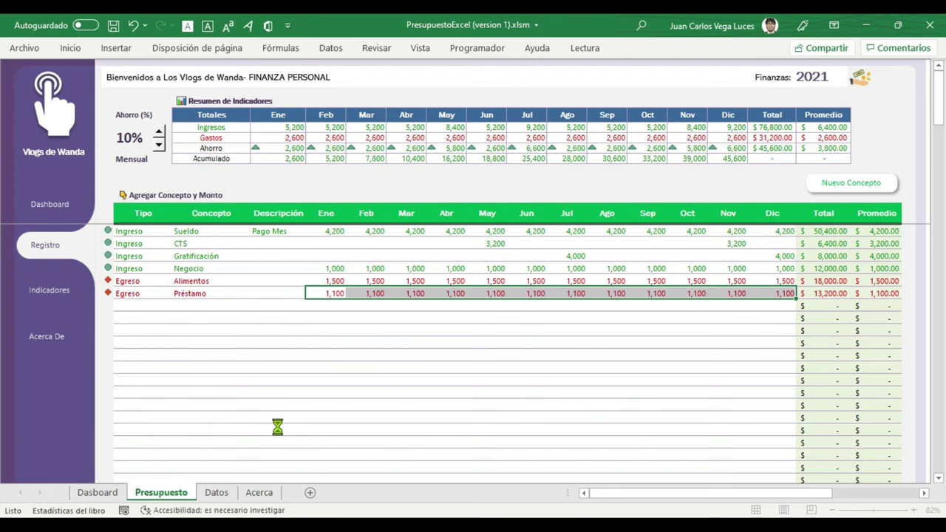
Add a new Egreso row with the concept Pasajes
click(145, 306)
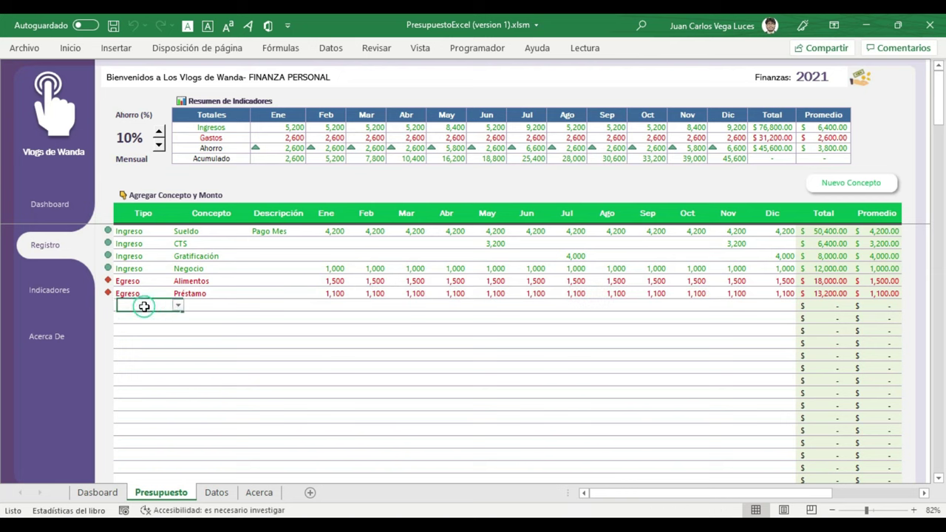
click(178, 306)
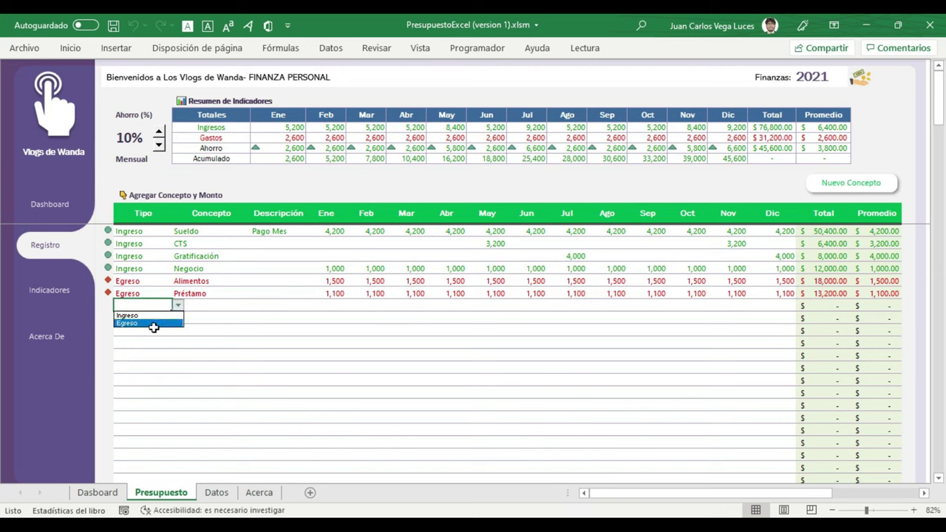
click(157, 323)
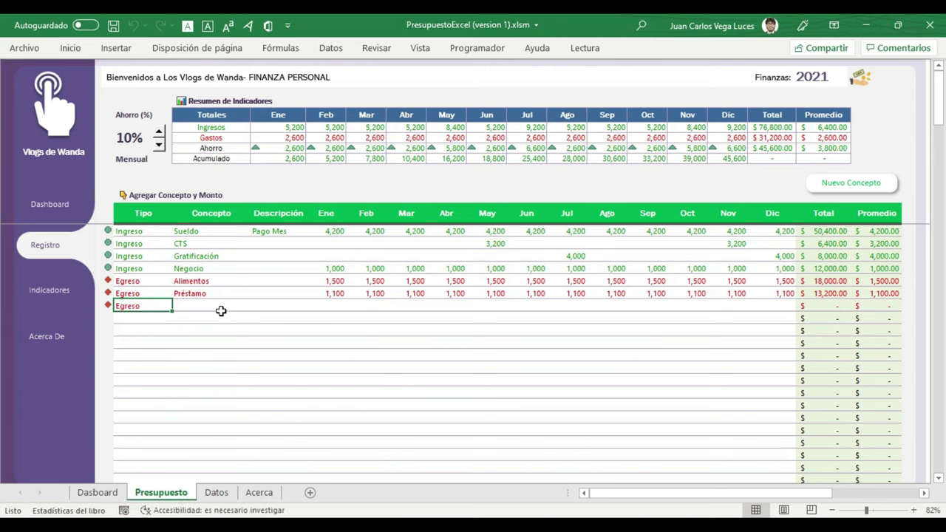
click(221, 309)
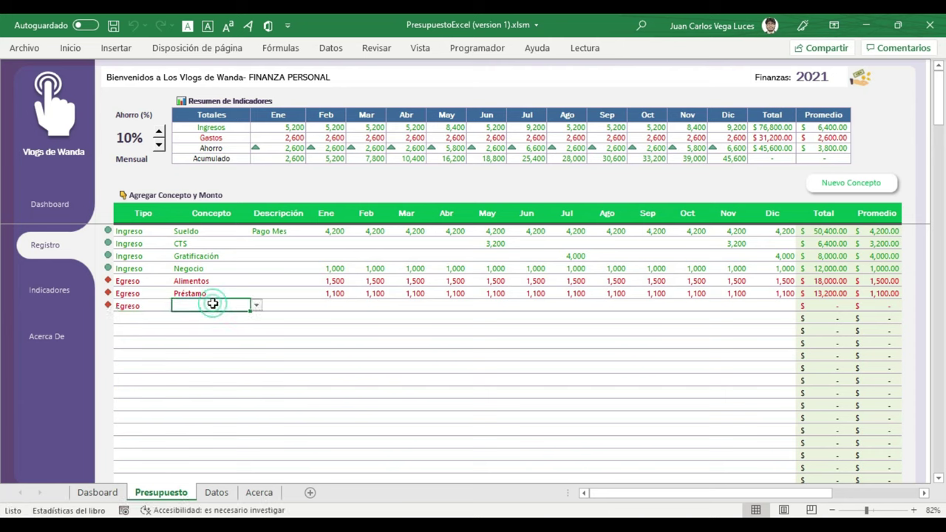
click(257, 307)
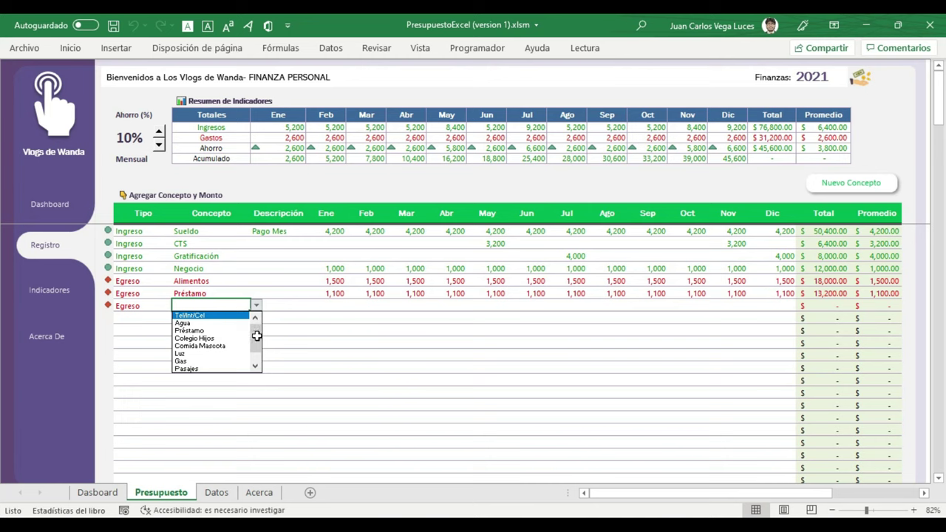
mouse_move(258, 339)
mouse_down()
mouse_move(253, 359)
mouse_move(259, 337)
mouse_up()
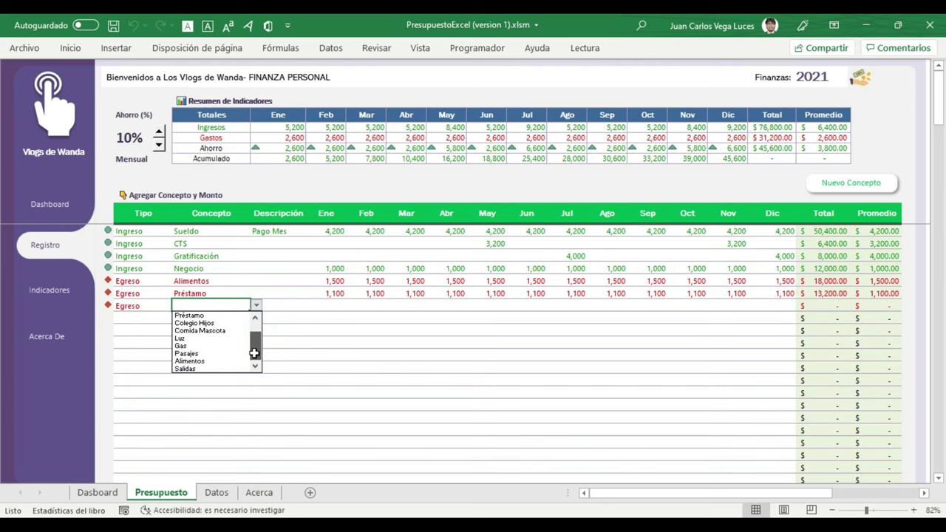
click(229, 357)
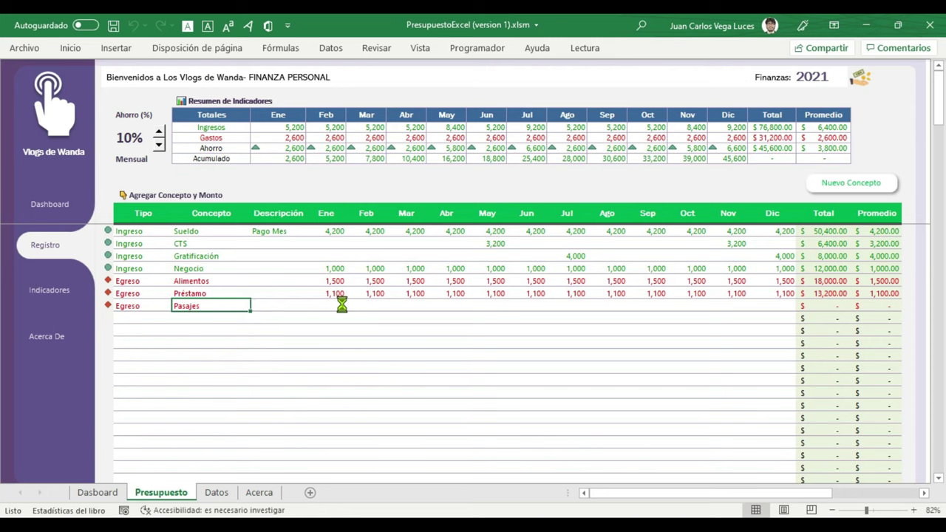
Enter Pasajes amounts: 180 for Ene–Mar, 200 for Abr–Jun and 195 for Jul–Dic
drag(342, 304, 788, 307)
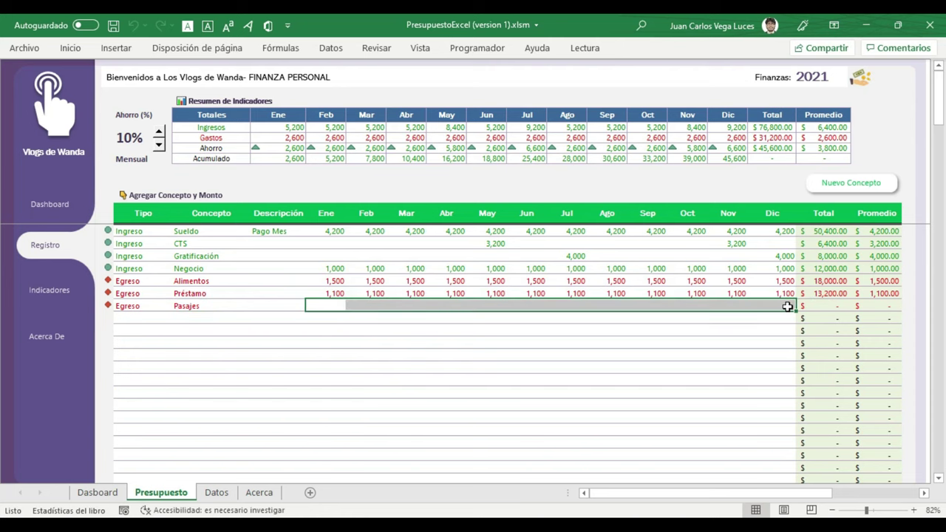
drag(336, 303, 409, 306)
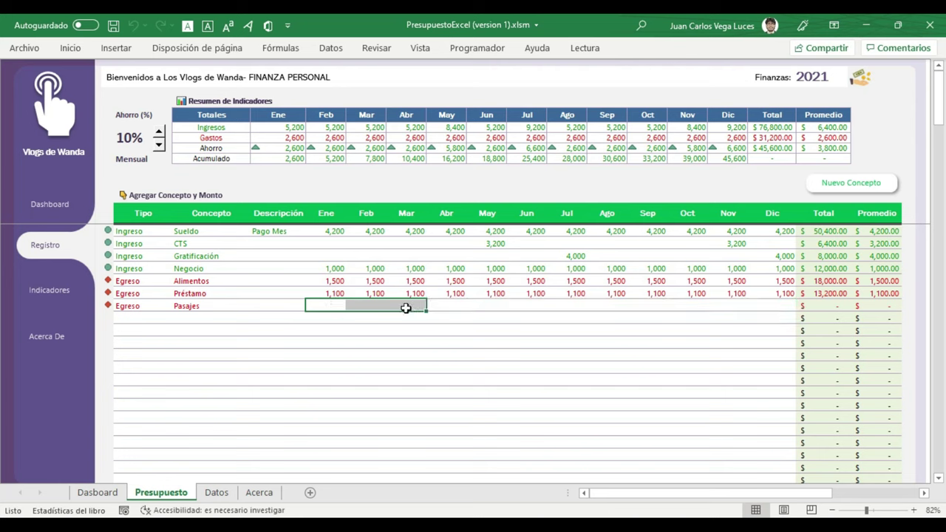
text(180)
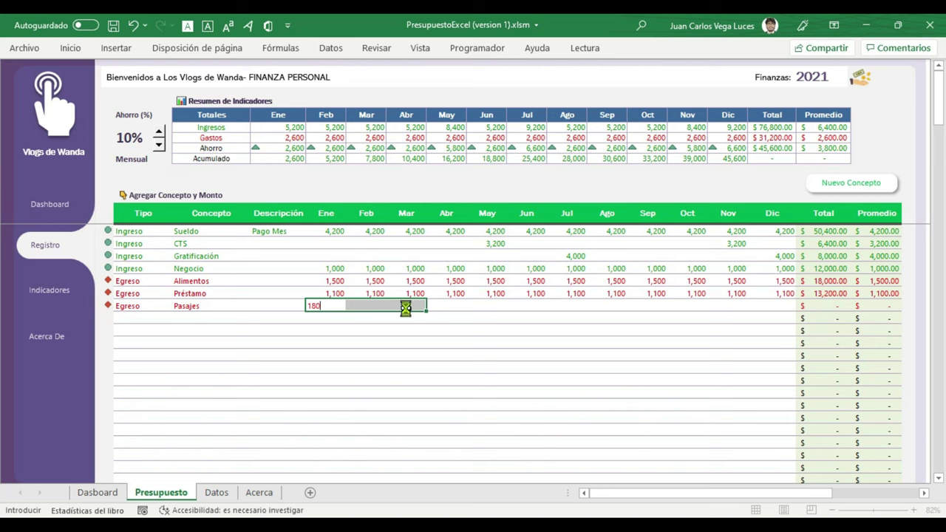
key(ctrl+Return)
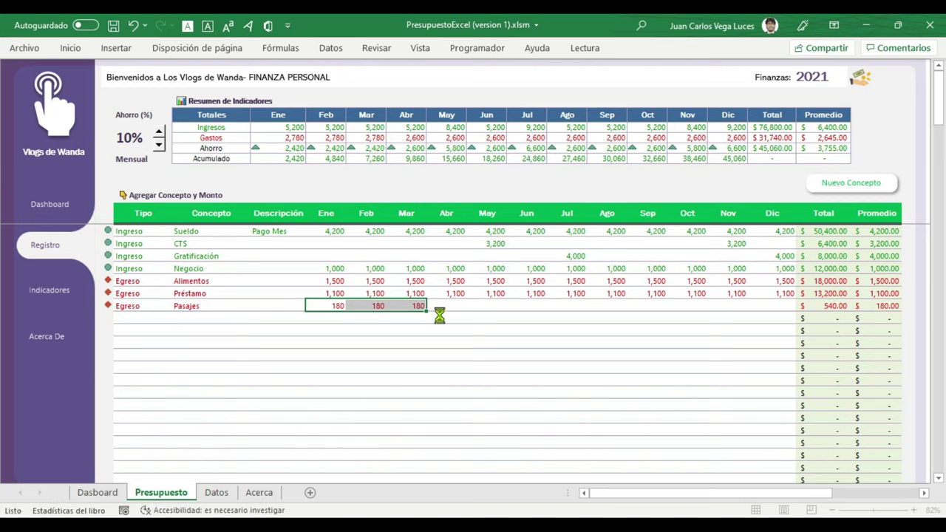
mouse_move(447, 306)
mouse_down()
mouse_move(506, 297)
mouse_move(528, 310)
mouse_up()
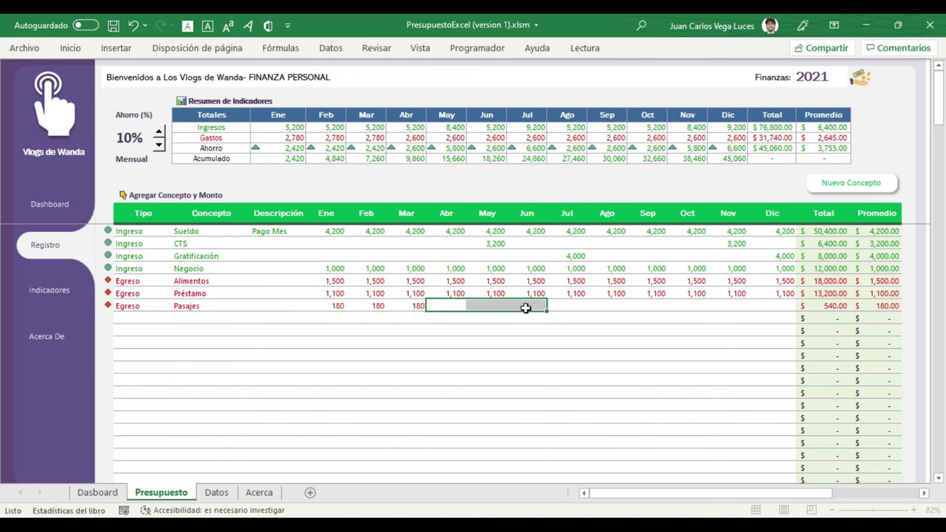
text(200)
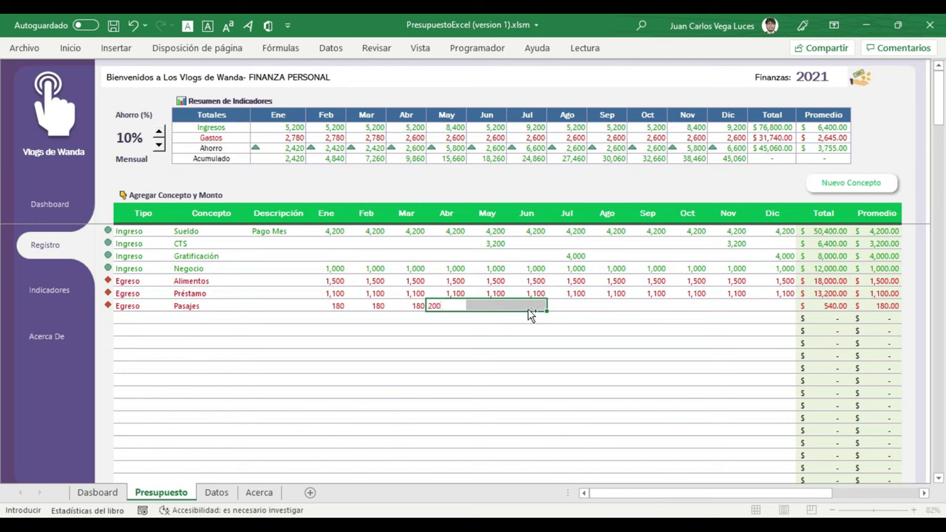
key(ctrl+Return)
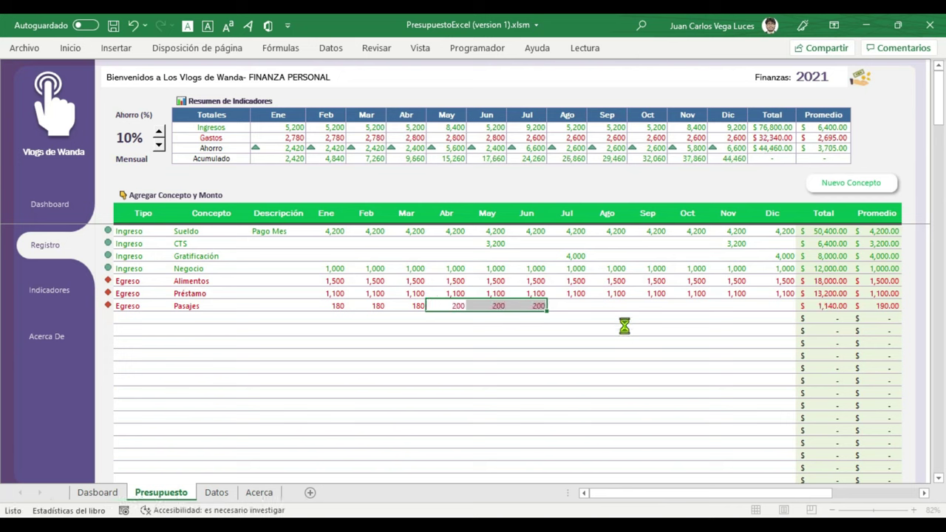
drag(570, 305, 781, 306)
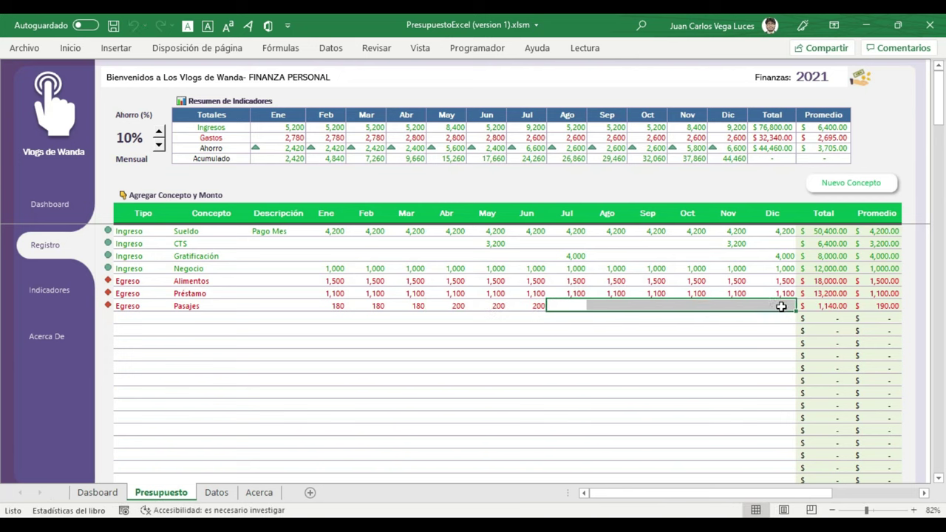
text(195)
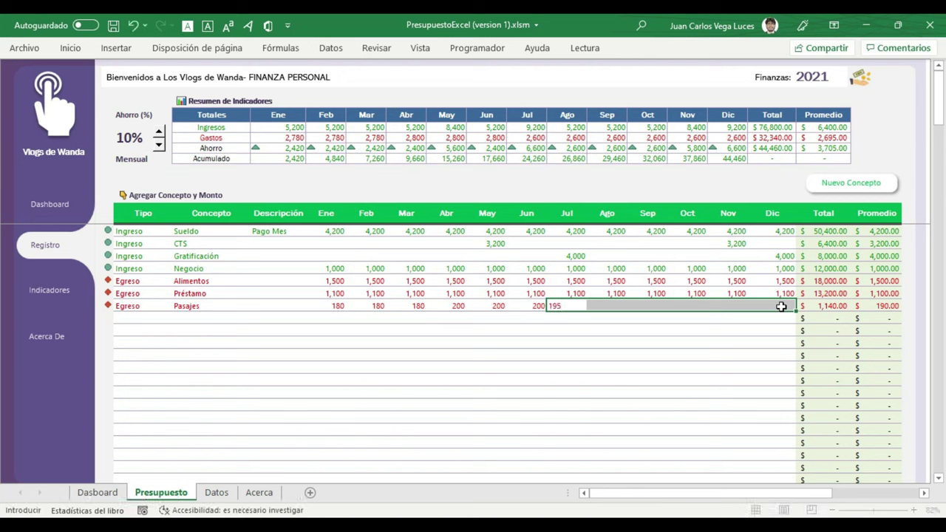
key(ctrl+Return)
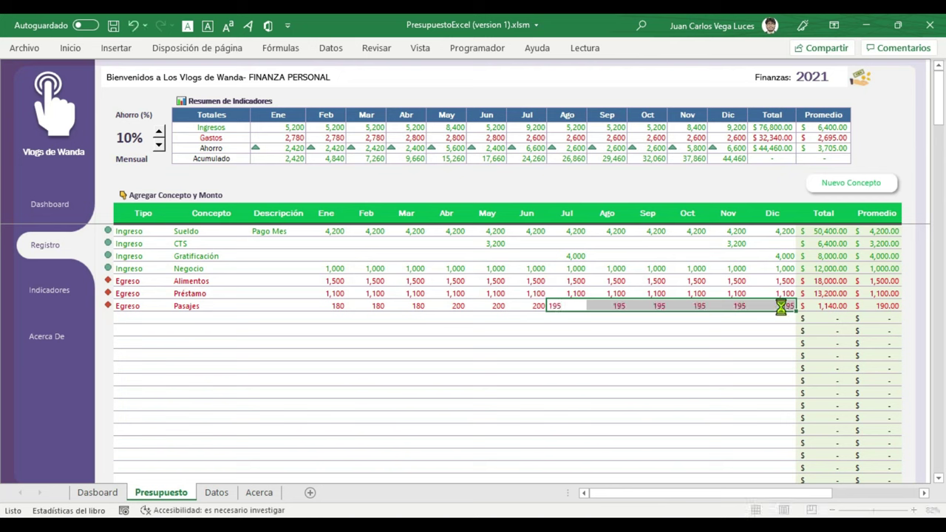
click(63, 204)
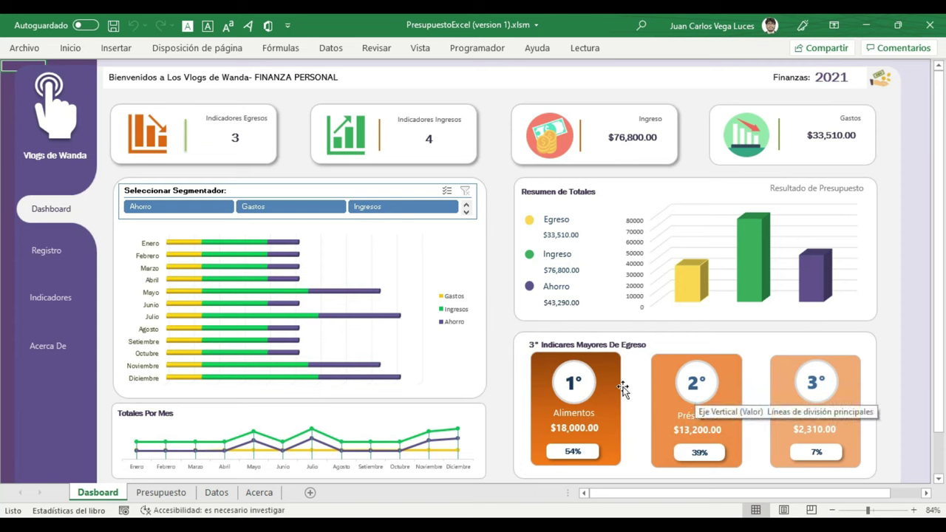
click(53, 252)
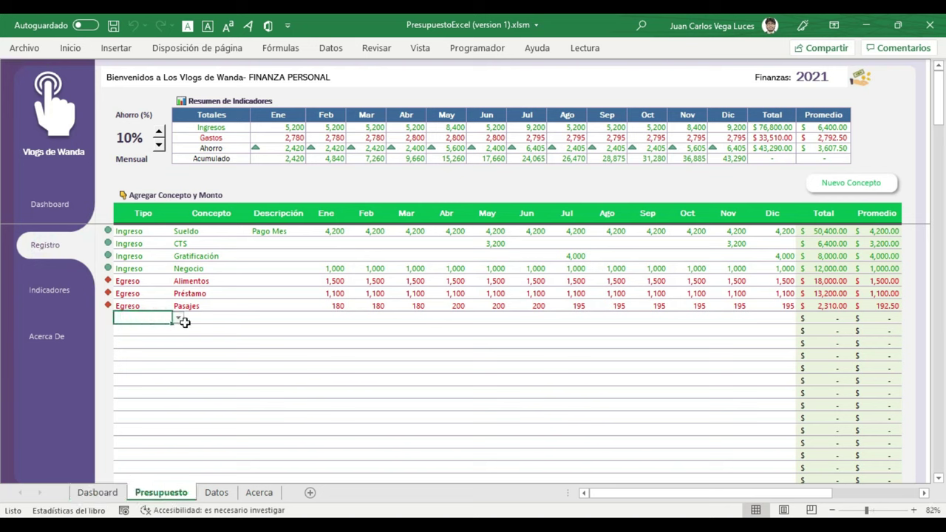
Set the new row's type to Egreso and its concept to Colegio Hijos
click(179, 318)
click(151, 337)
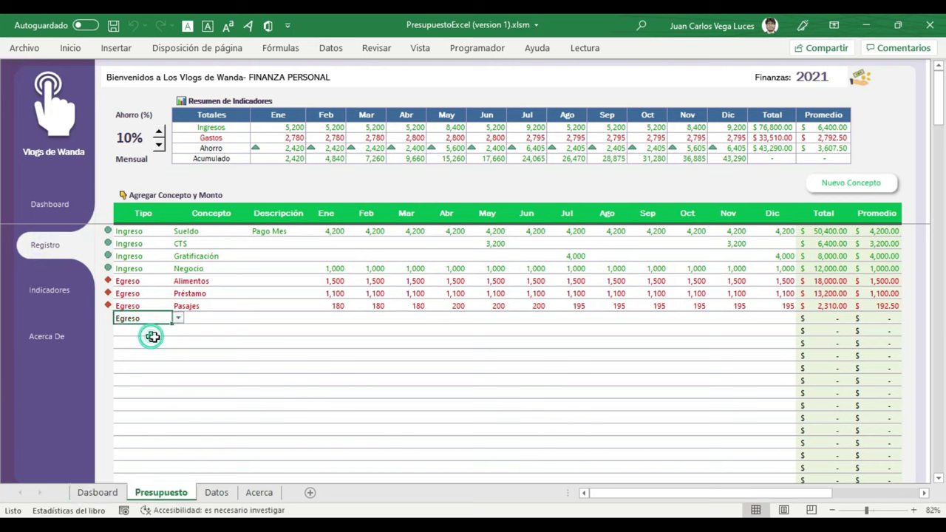
click(211, 318)
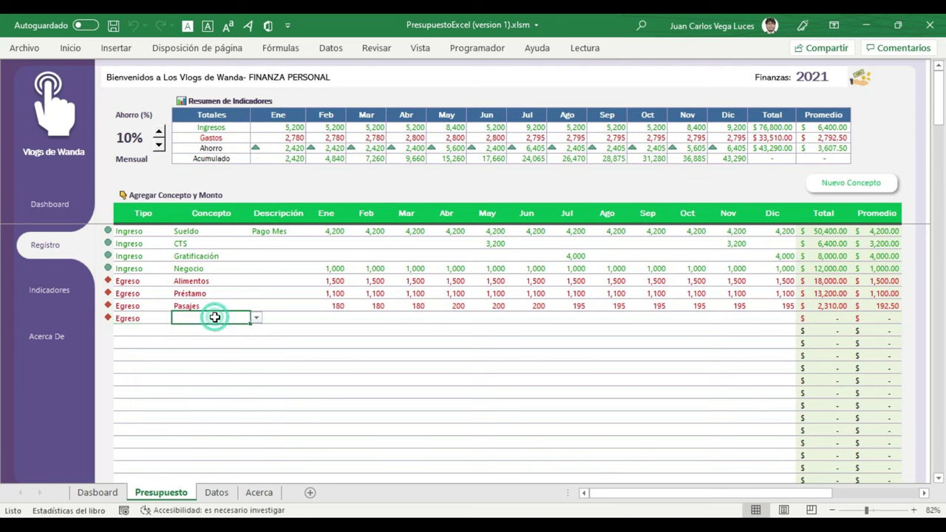
click(255, 318)
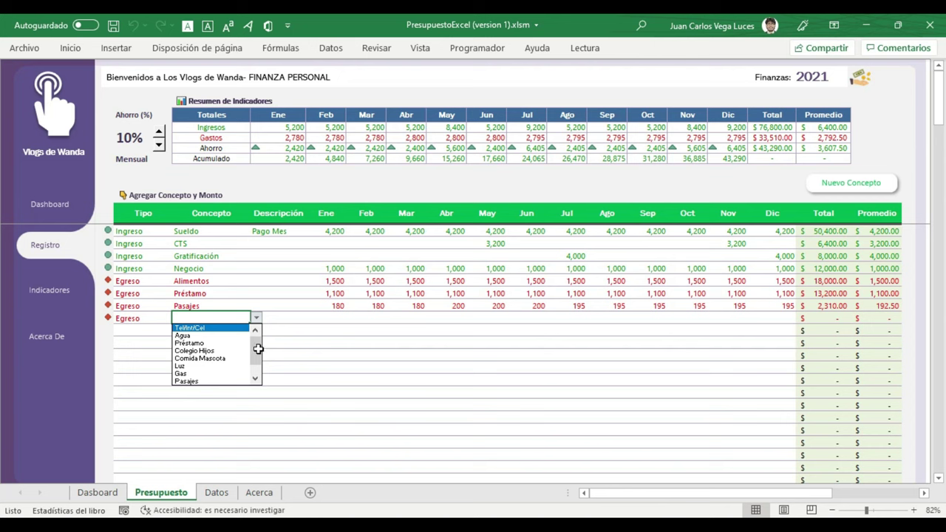
click(211, 351)
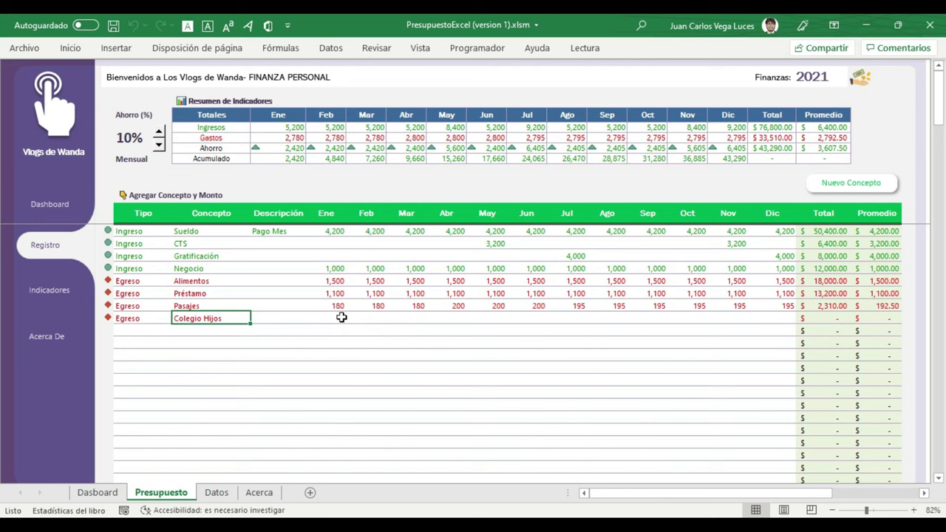
Fill 900 into Ene–Dic of Colegio Hijos and check the Total and Promedio sums
drag(342, 317, 791, 318)
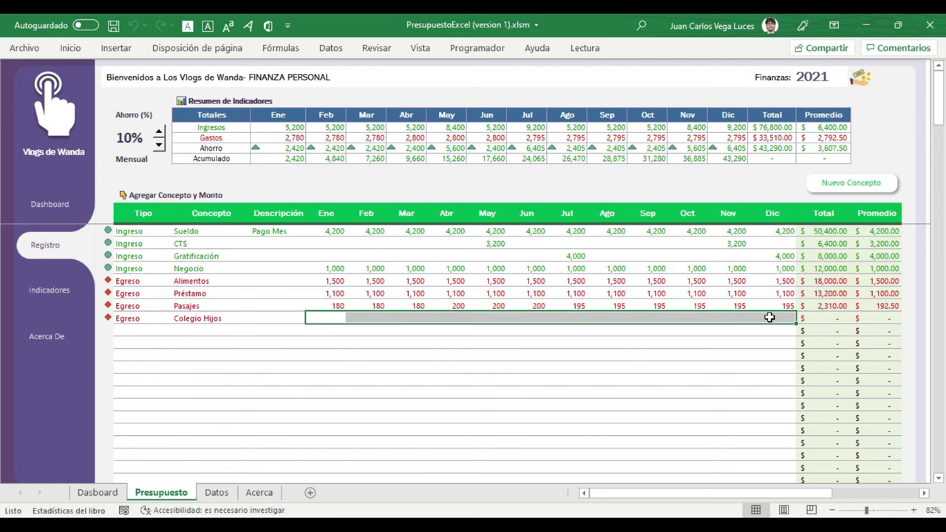
text(900)
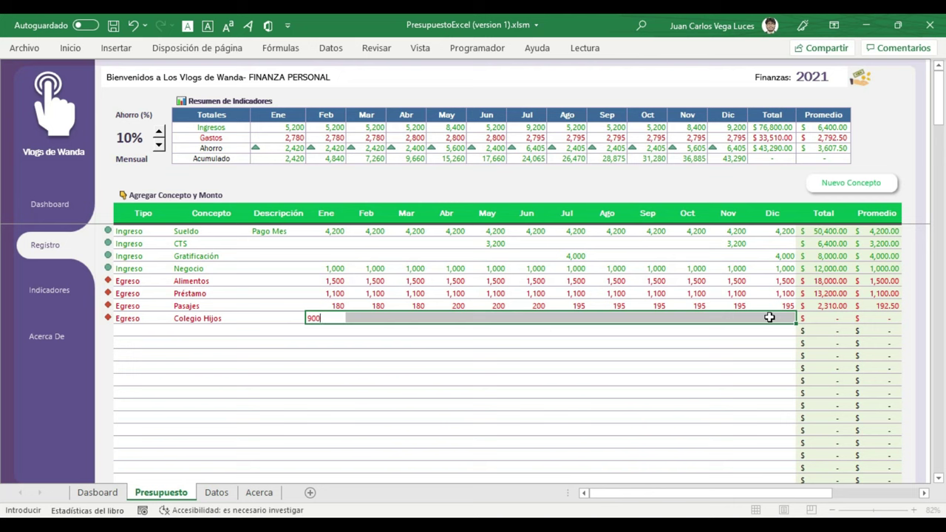
key(ctrl+Return)
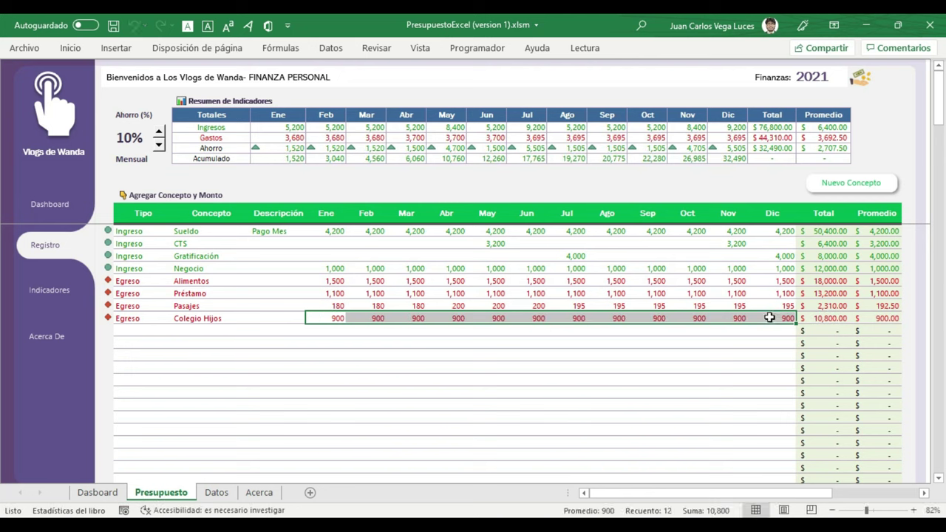
drag(834, 232, 834, 314)
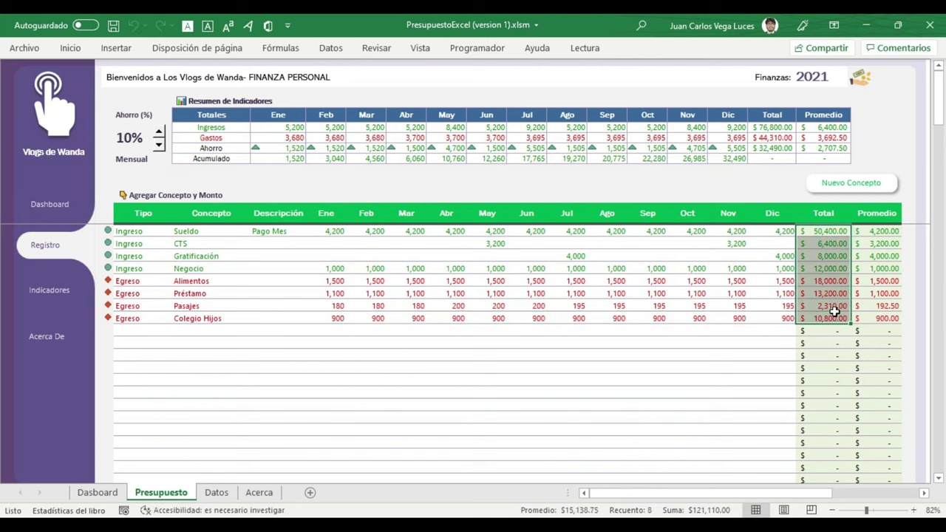
drag(878, 231, 873, 323)
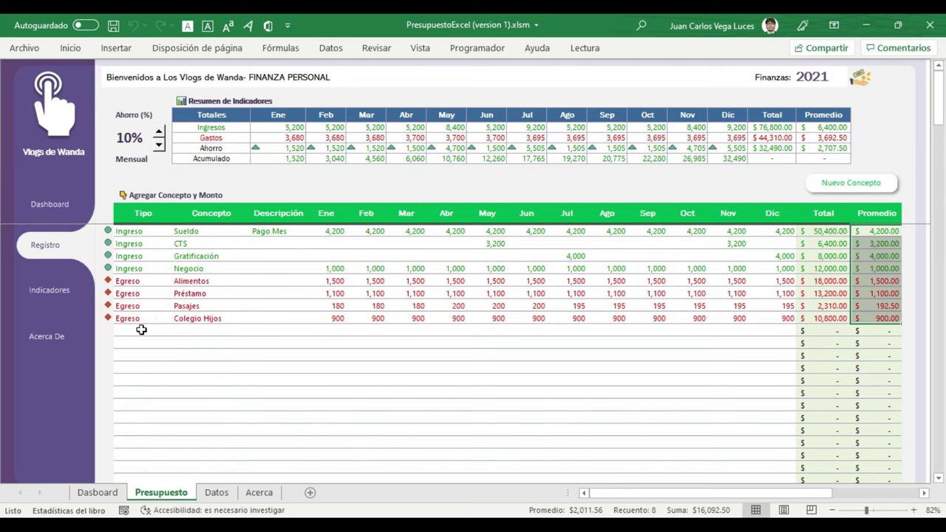
Set the next register row's type to Egreso
click(147, 331)
click(178, 330)
click(178, 330)
click(178, 331)
click(140, 343)
Browse the expense concepts without choosing one, then switch to the Indicadores sheet
click(214, 331)
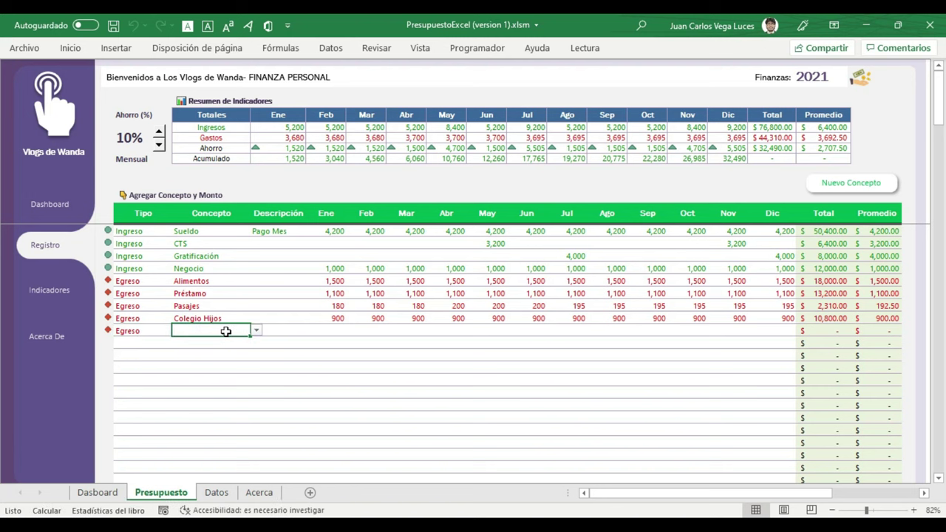
click(256, 332)
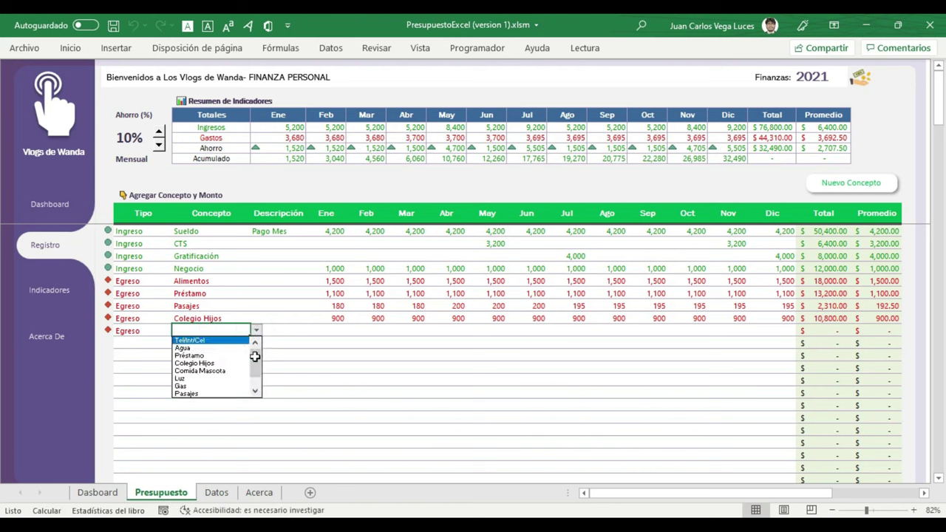
mouse_move(254, 357)
mouse_down()
mouse_move(254, 379)
mouse_move(262, 358)
mouse_up()
key(Escape)
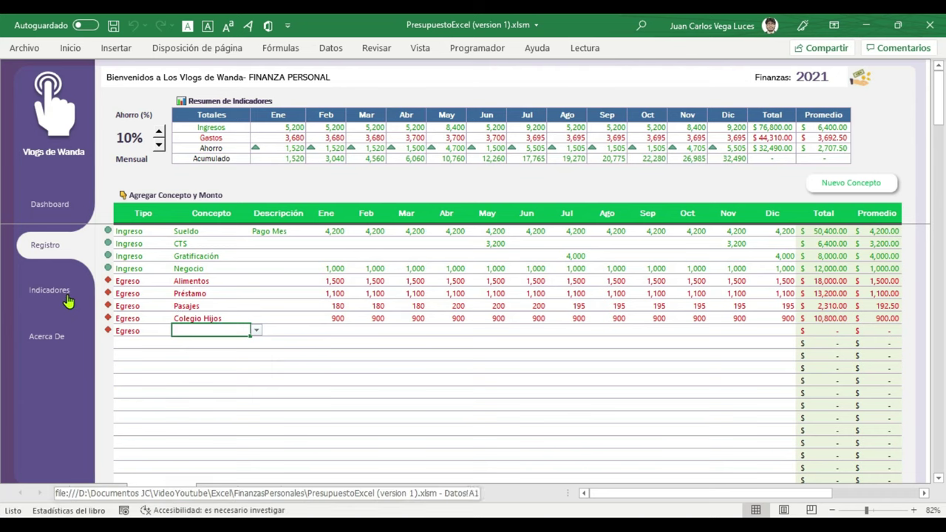
click(67, 295)
Add 'Movilidad Hijos' below Salidas in the EGRESO concept list and return to Registro
click(177, 342)
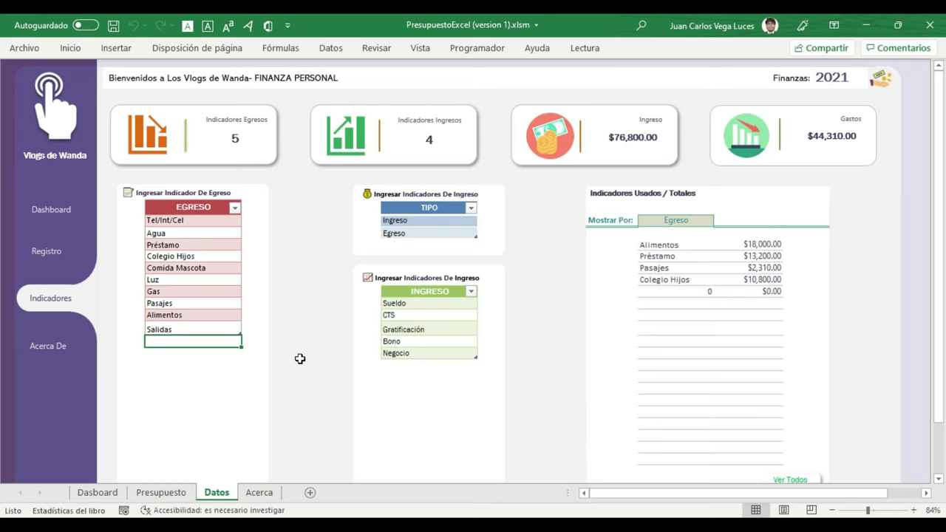
text(Pa)
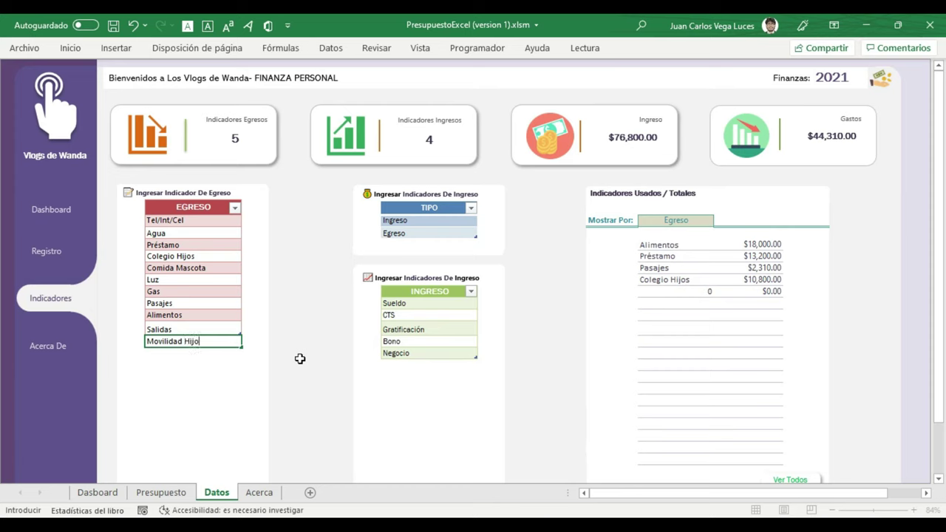
key(Return)
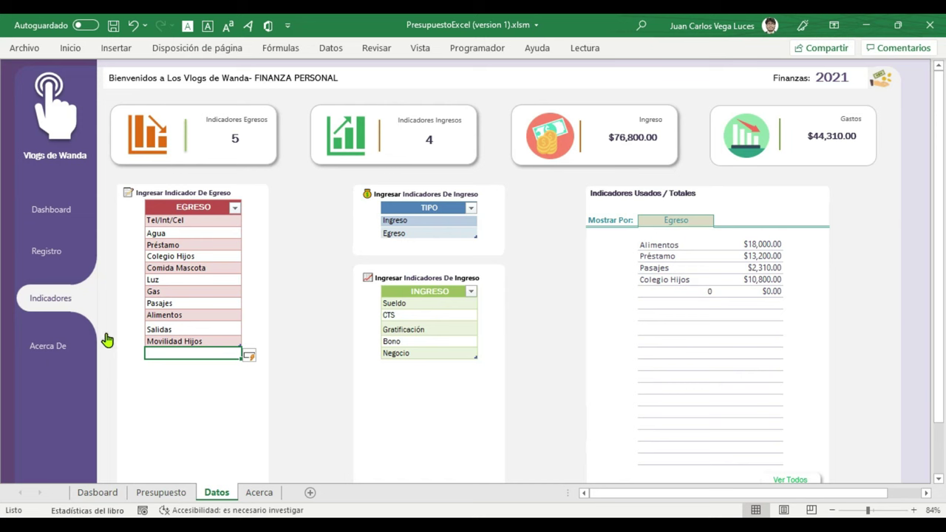
click(55, 255)
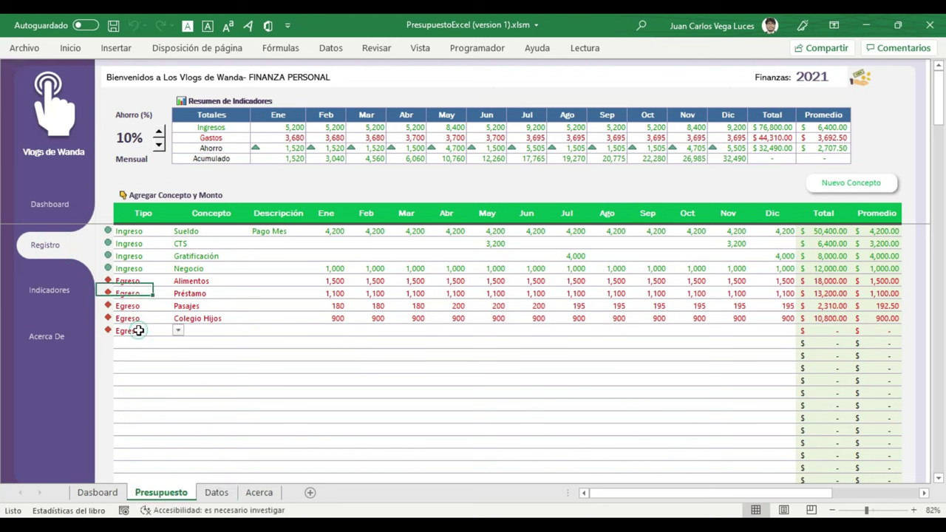
Set the blank Egreso row's concept to Movilidad Hijos and enter 450 for Ene–Dic
click(214, 332)
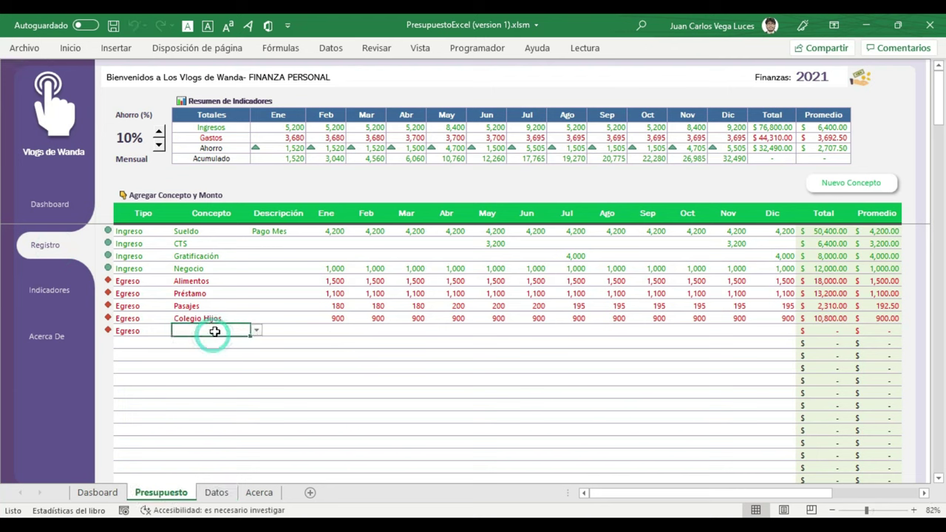
click(255, 331)
drag(257, 358, 254, 375)
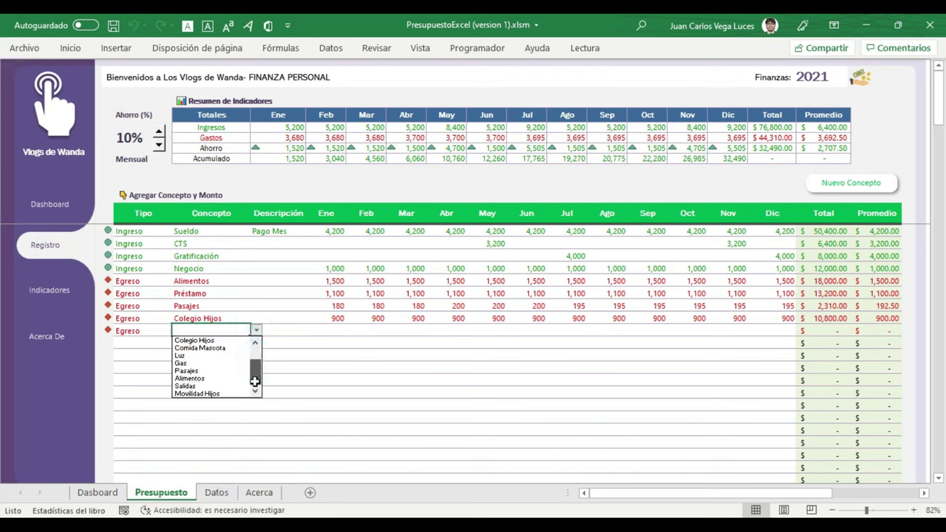
click(197, 393)
drag(325, 330, 755, 330)
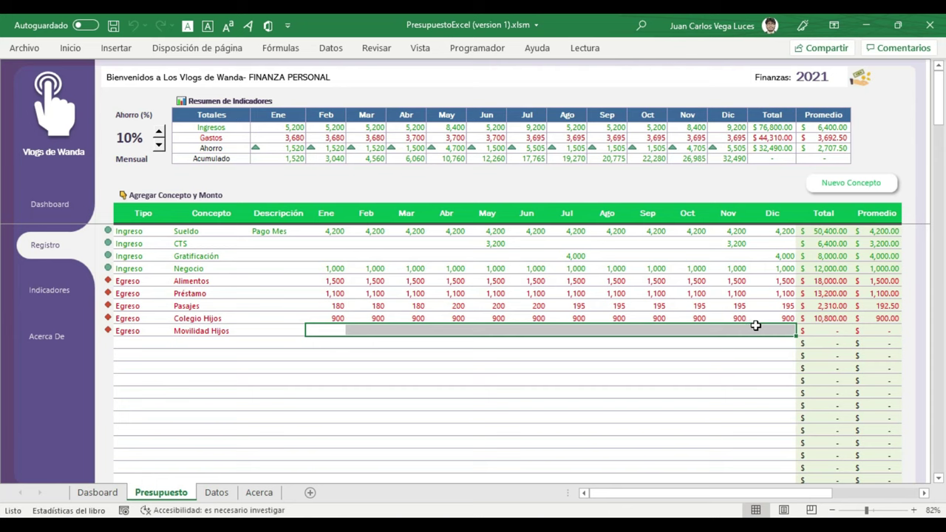
text(450)
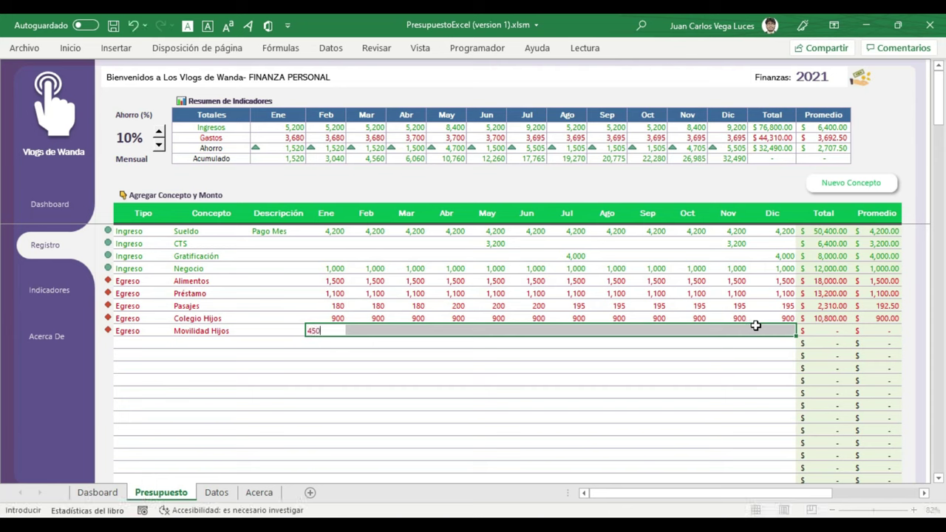
key(ctrl+Return)
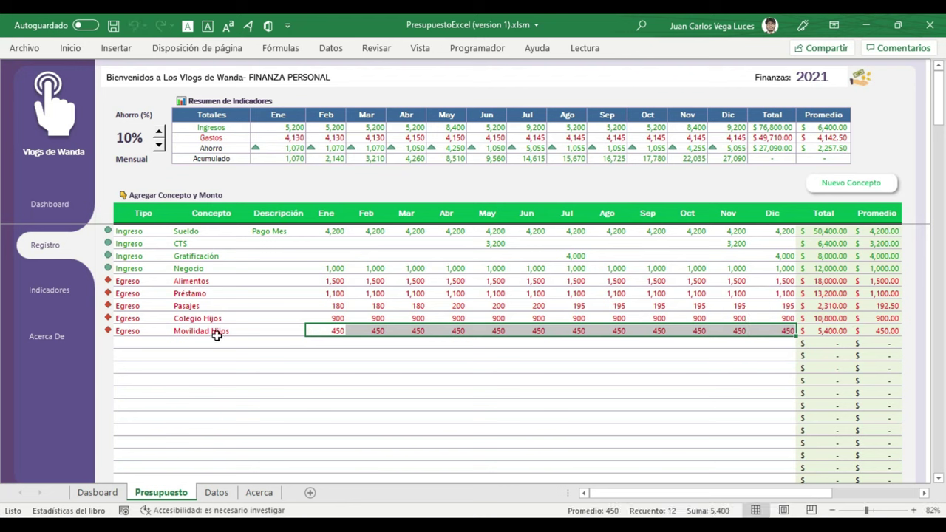
Switch to the Dashboard sheet to see Gastos at $49,710.00 and the top expenses
click(61, 207)
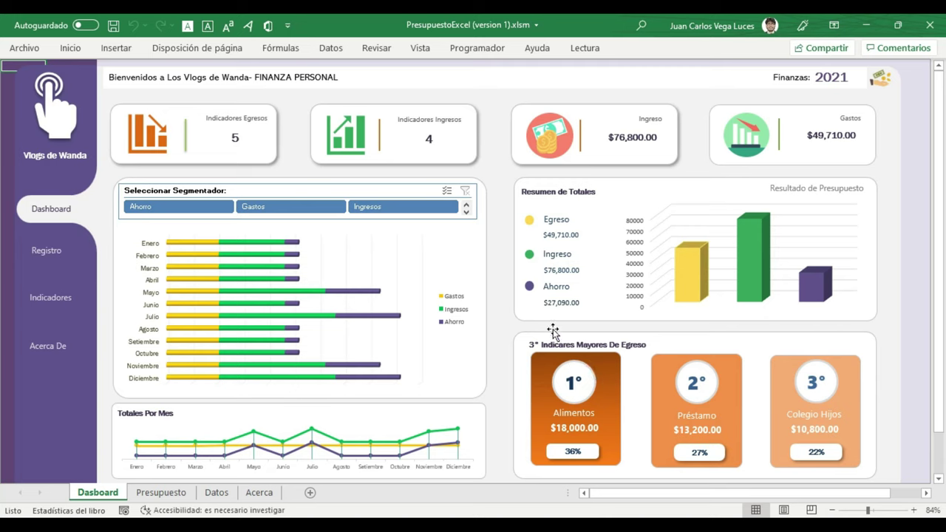
Select Ahorro in the Seleccionar Segmentador slicer to filter the dashboard charts
click(181, 209)
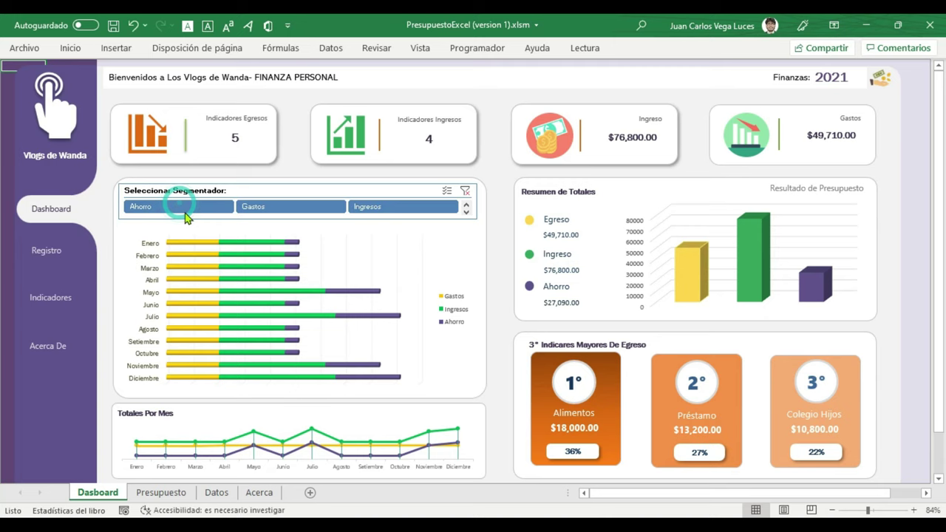